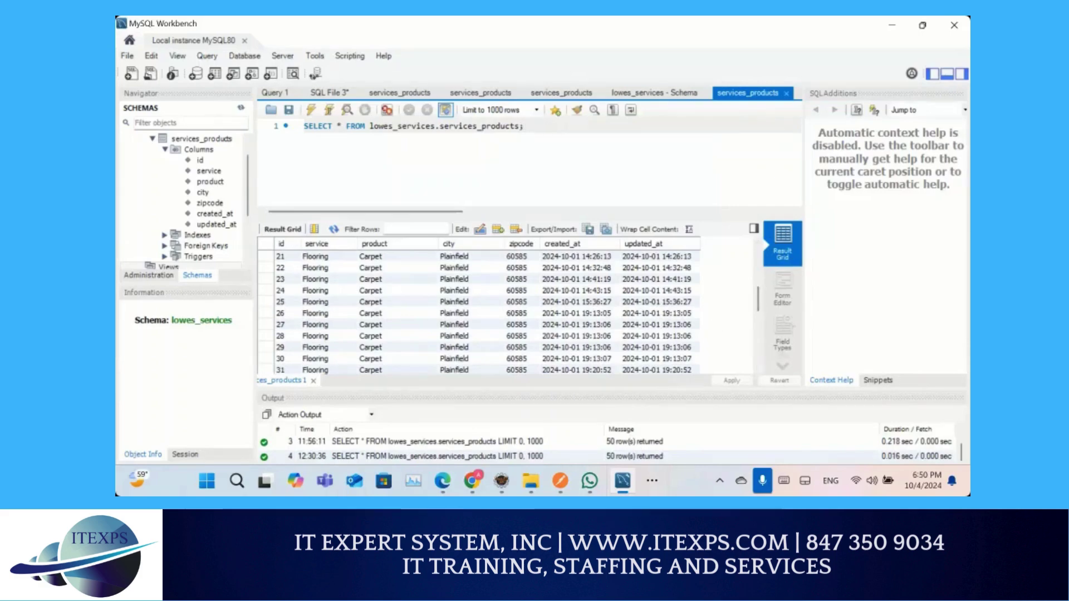
# Step: Bring up the Command Prompt running node index.js and switch to Postman
pyautogui.click(651, 481)
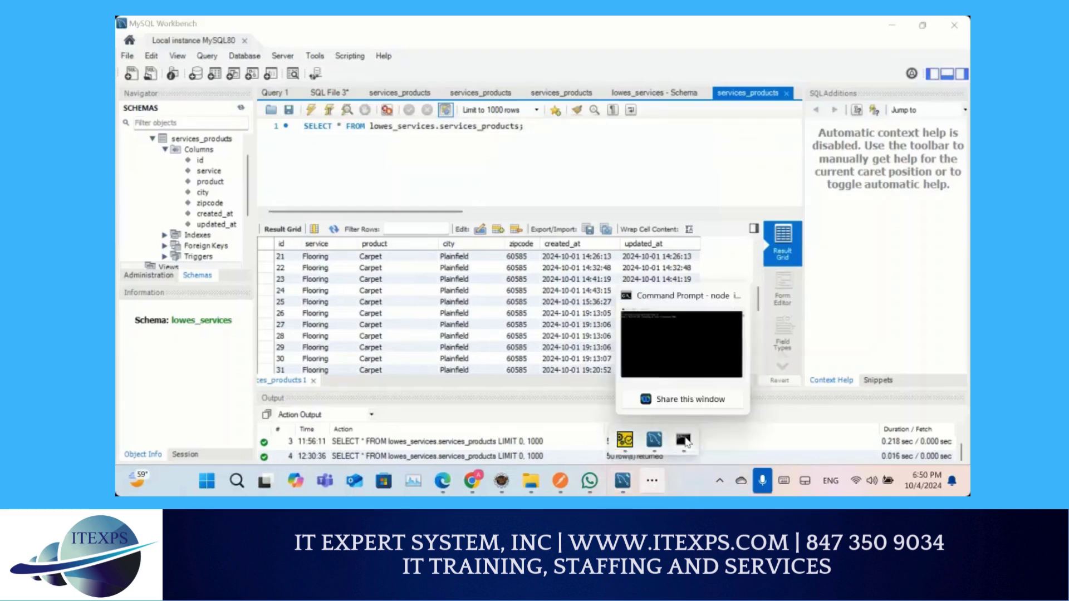
pyautogui.click(685, 441)
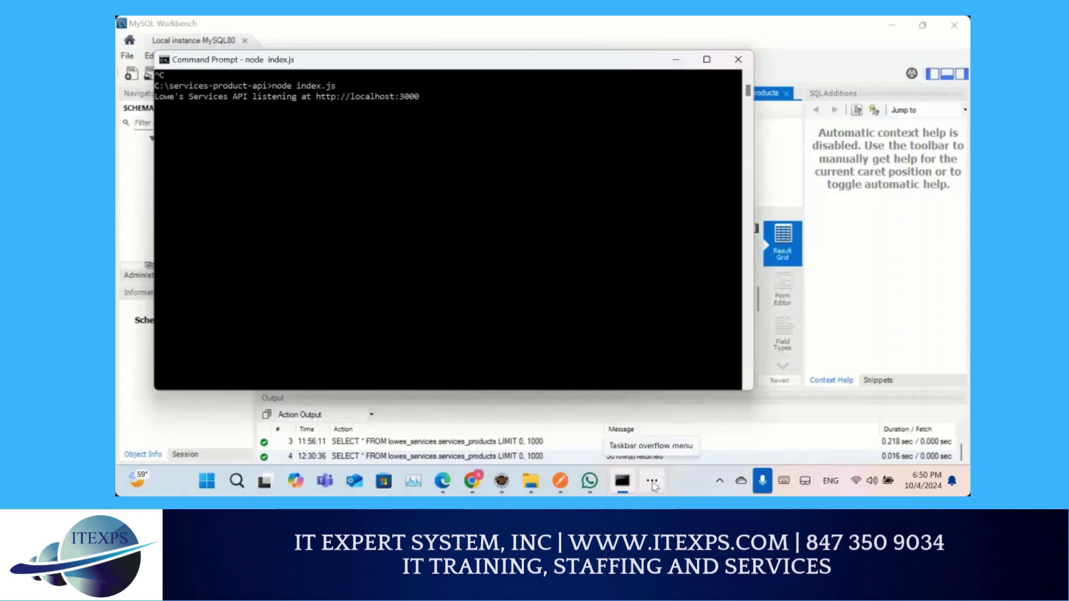
pyautogui.click(560, 482)
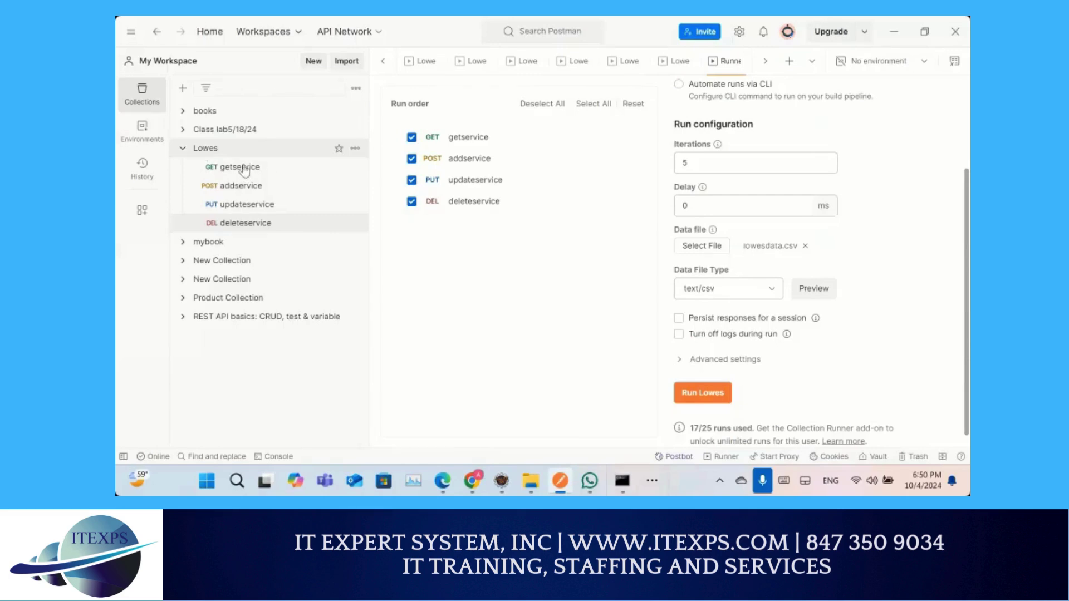
# Step: Review the test scripts and responses of the getservice, addservice, updateservice and deleteservice requests in the Lowes collection
pyautogui.hotkey('ctrl', 'w')
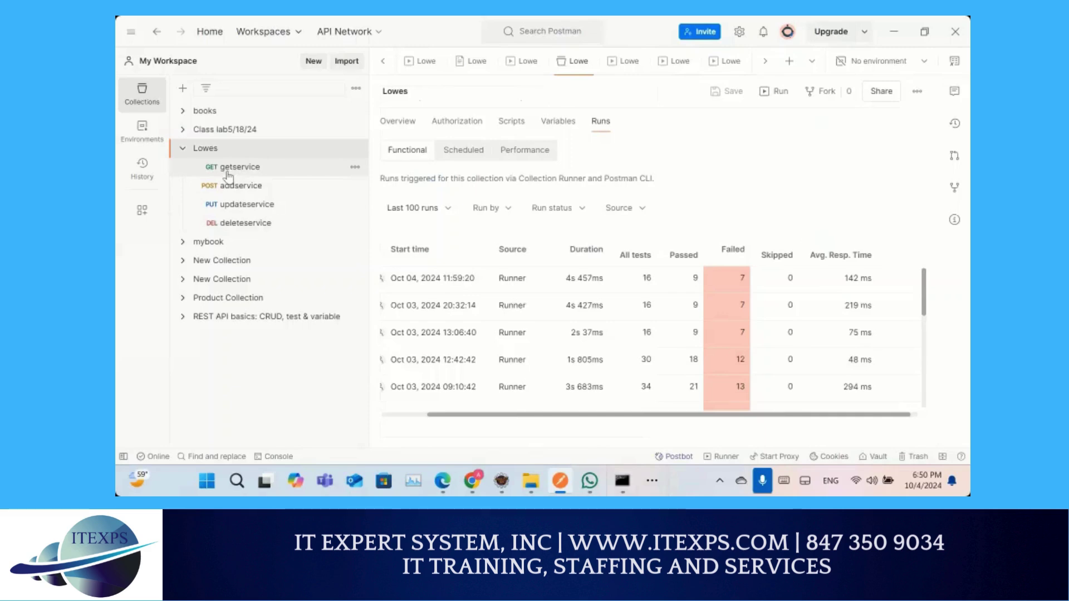
pyautogui.click(227, 170)
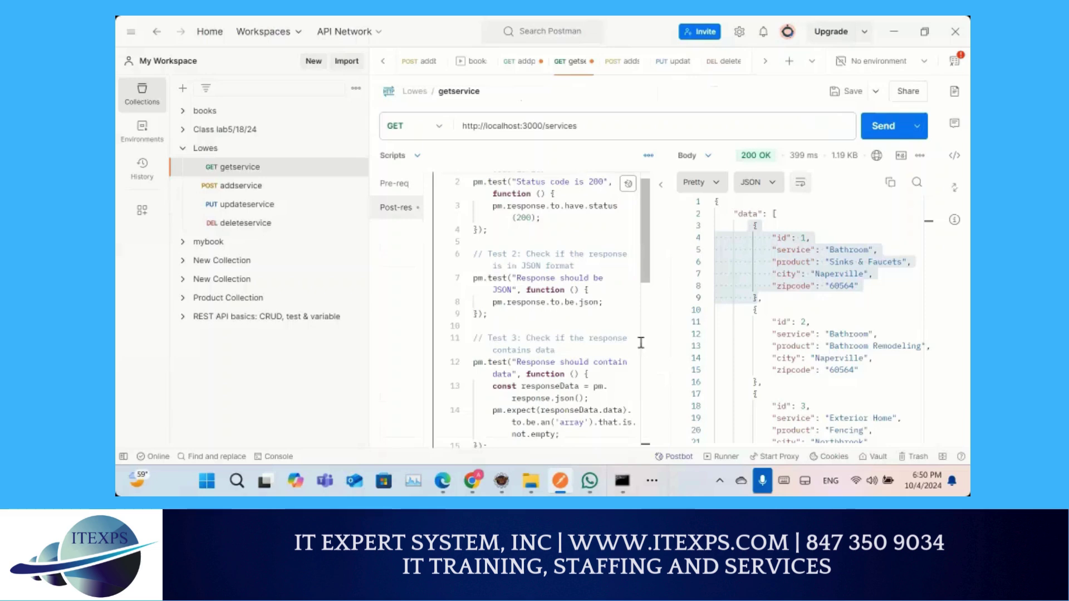
pyautogui.click(238, 187)
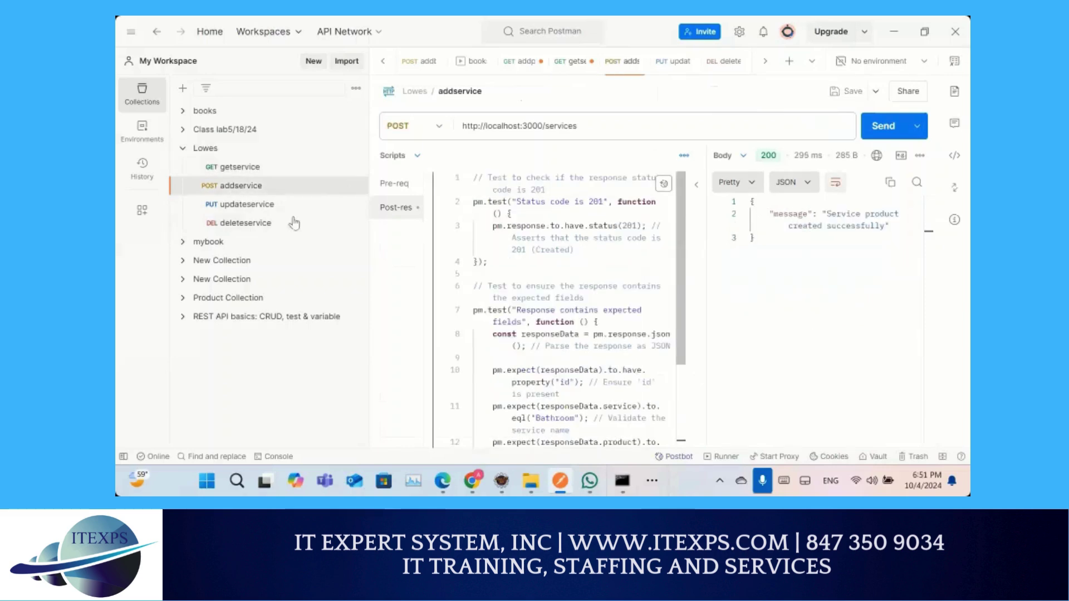
pyautogui.click(247, 211)
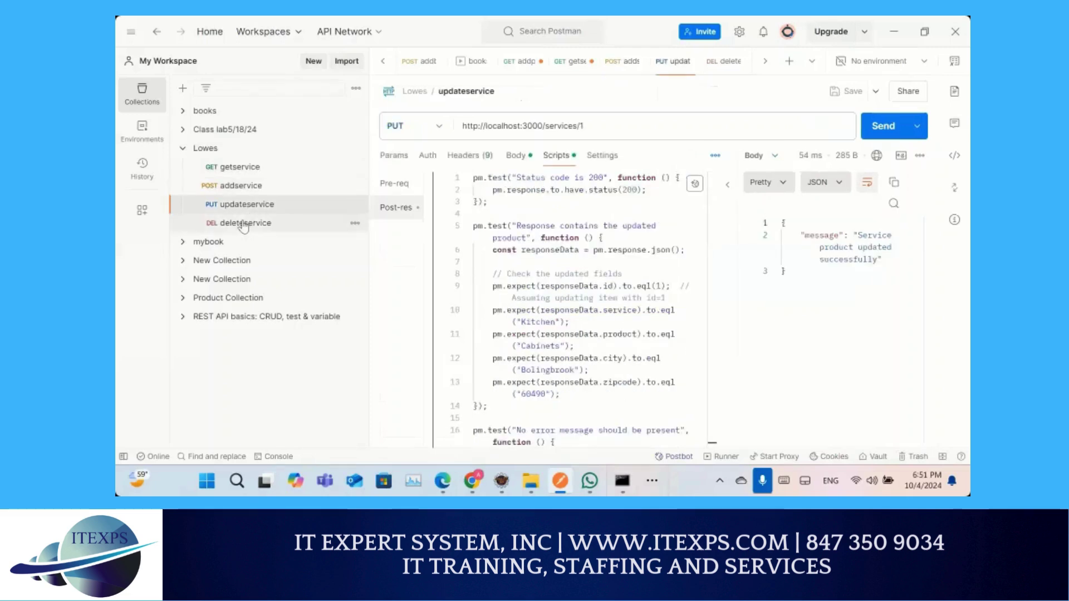
pyautogui.click(243, 224)
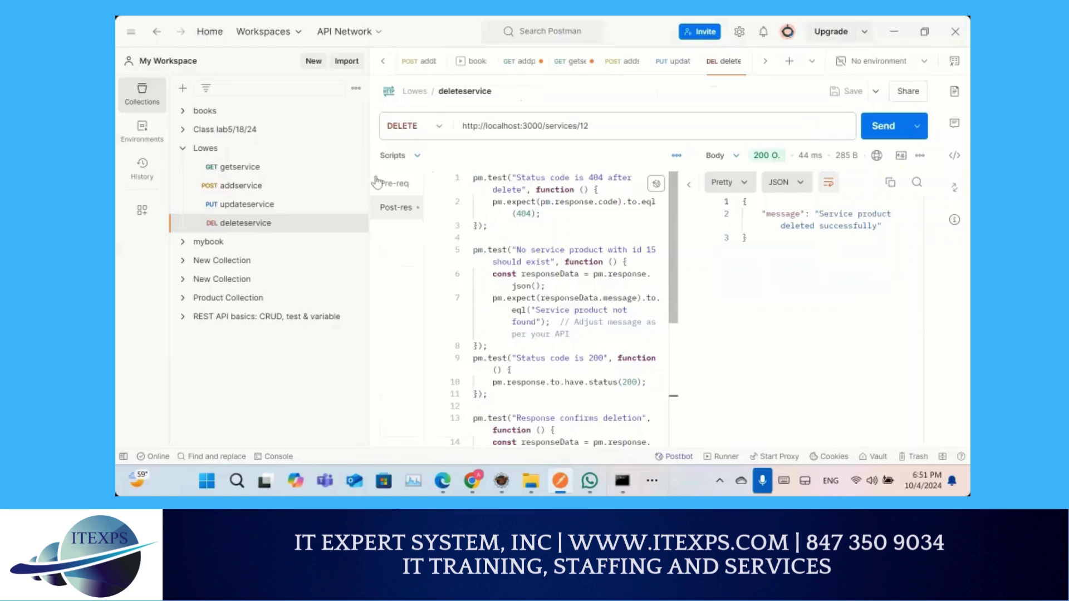
# Step: Open the run configuration for the Lowes collection and preview the data in lowesdata.csv
pyautogui.click(354, 149)
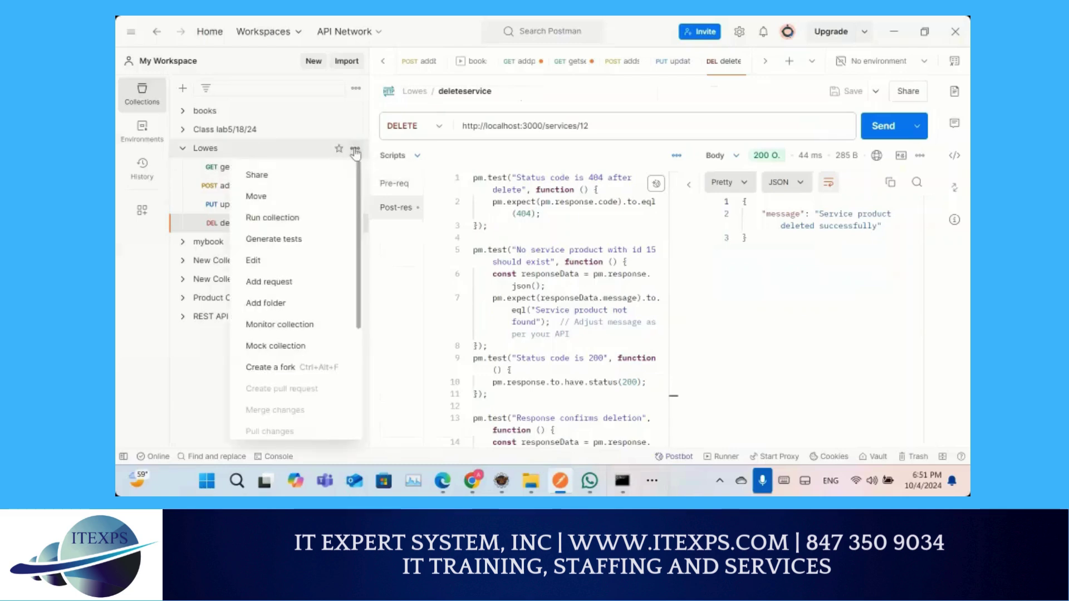
pyautogui.click(305, 228)
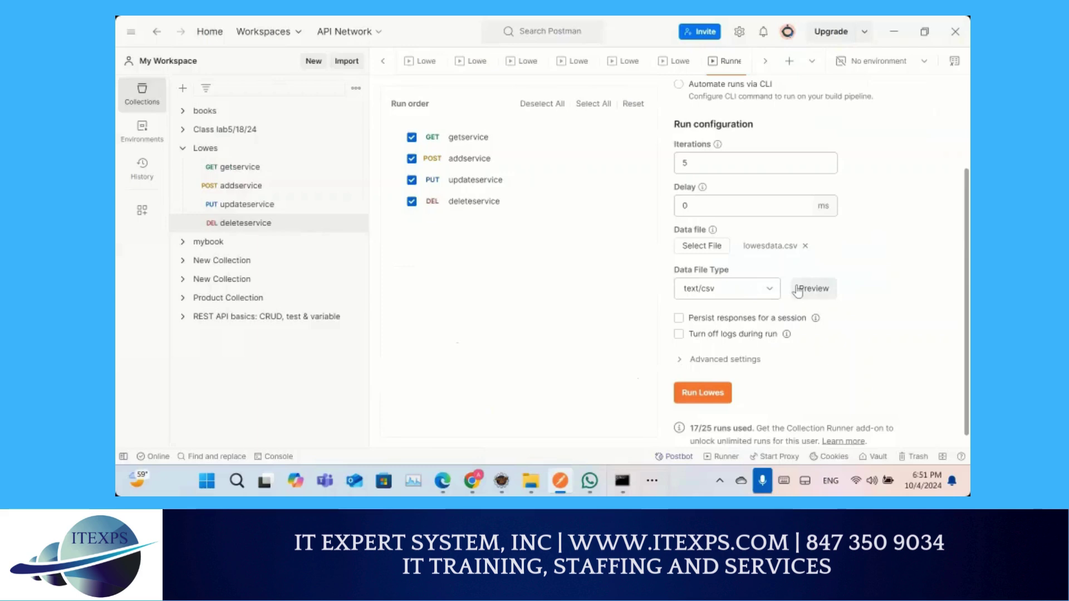
pyautogui.click(745, 297)
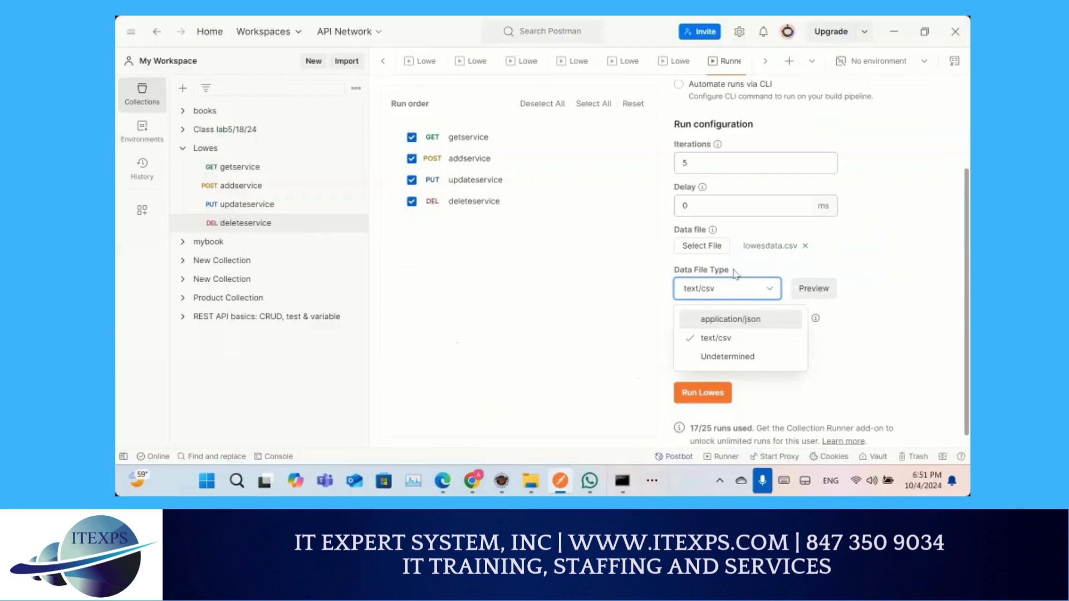
pyautogui.click(818, 295)
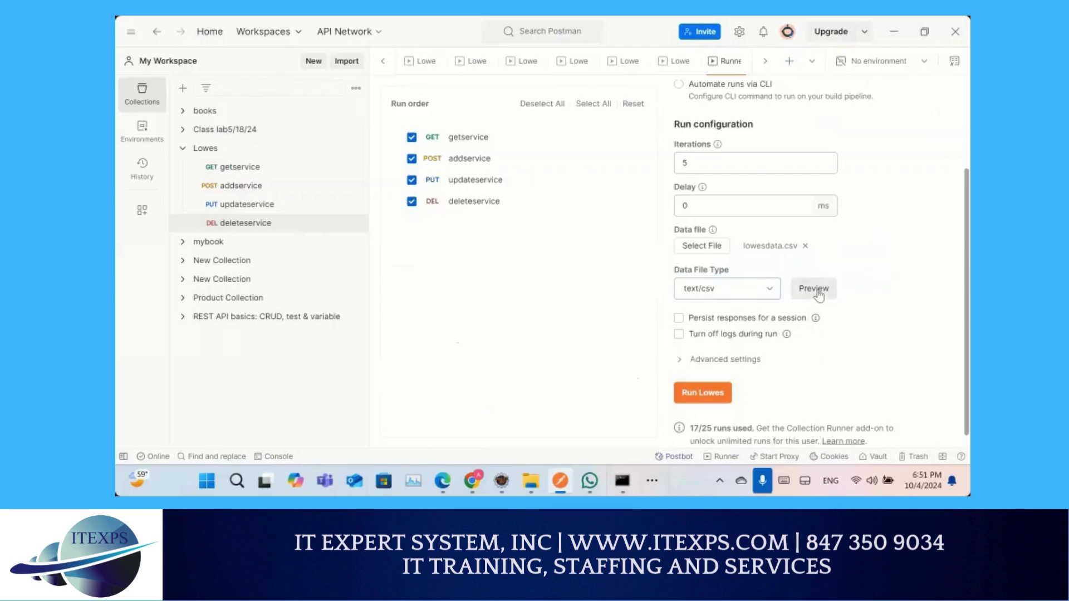
pyautogui.click(814, 290)
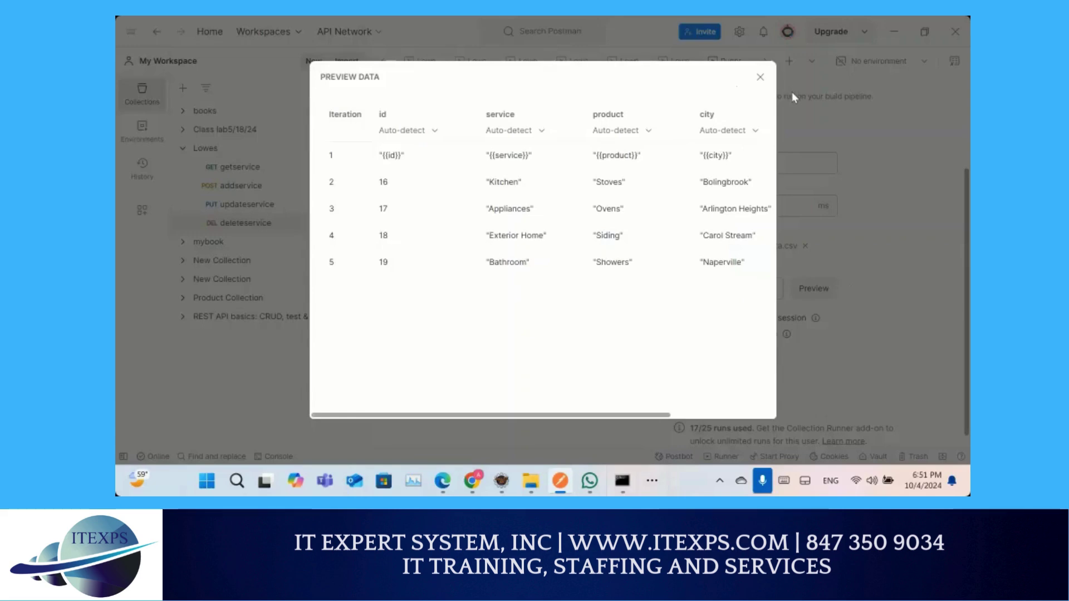
pyautogui.click(760, 81)
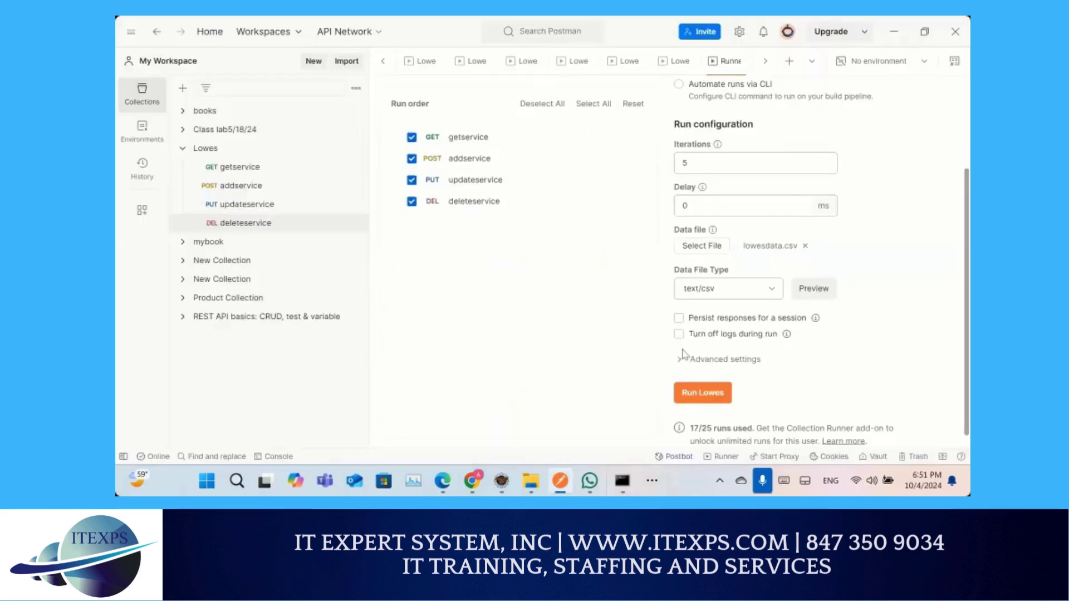
# Step: Run the Lowes collection with the lowesdata.csv data file as text/csv and look through the run results
pyautogui.click(693, 293)
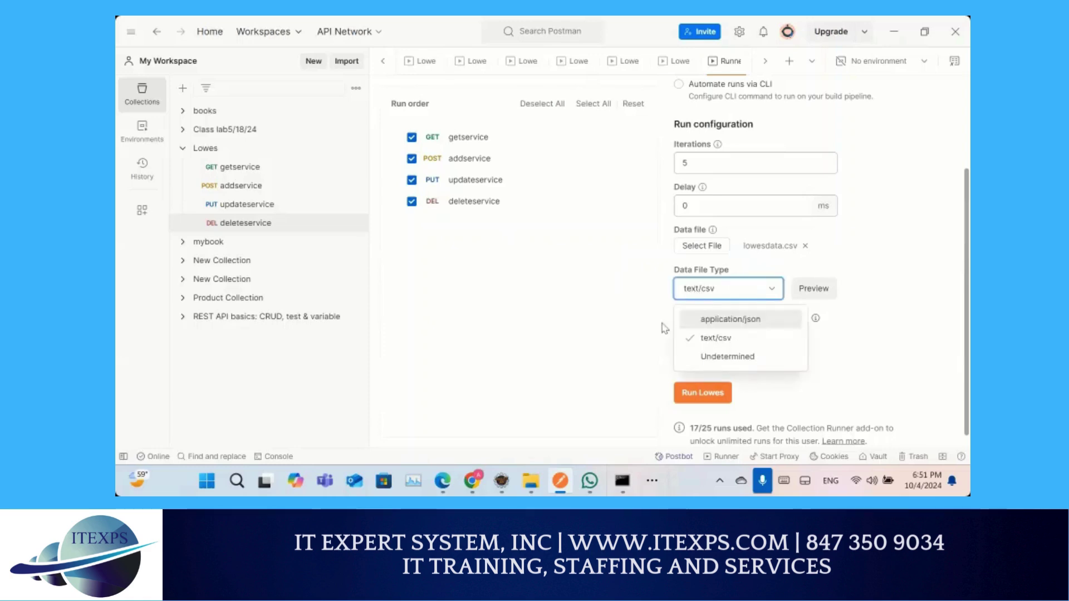
pyautogui.click(702, 398)
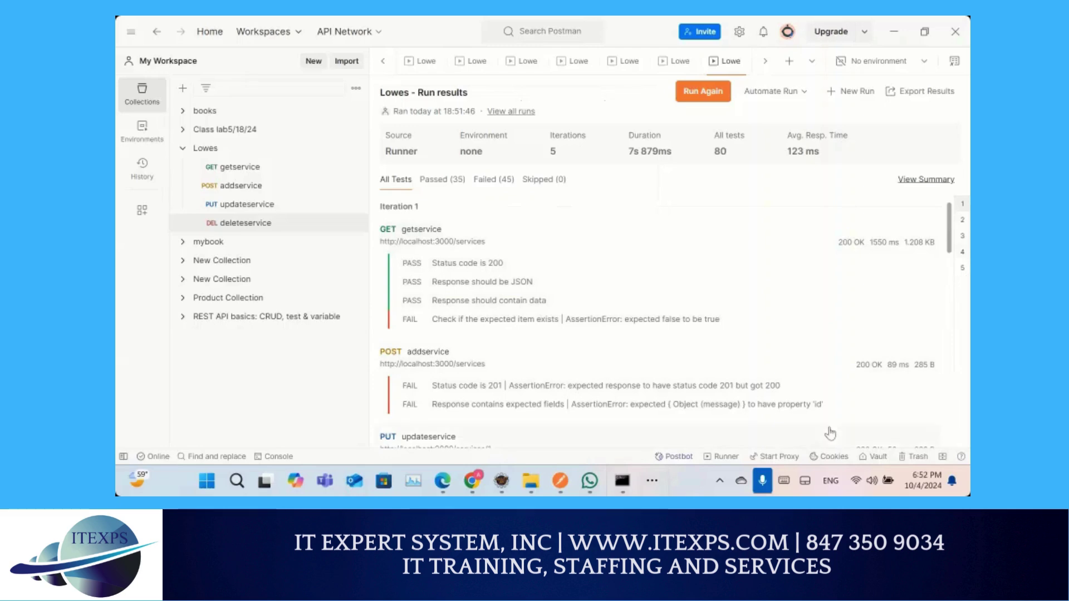
pyautogui.scroll(-5, 830, 433)
pyautogui.scroll(5, 830, 433)
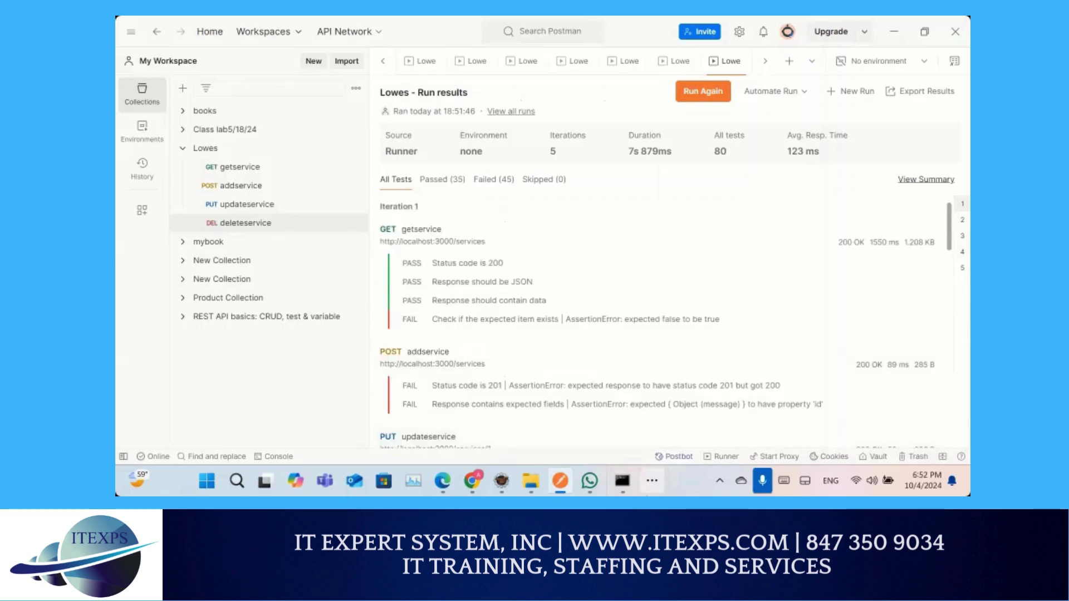
# Step: Switch to ReadyAPI, create a test case printable report for Service Test Case and zoom out on it
pyautogui.click(654, 482)
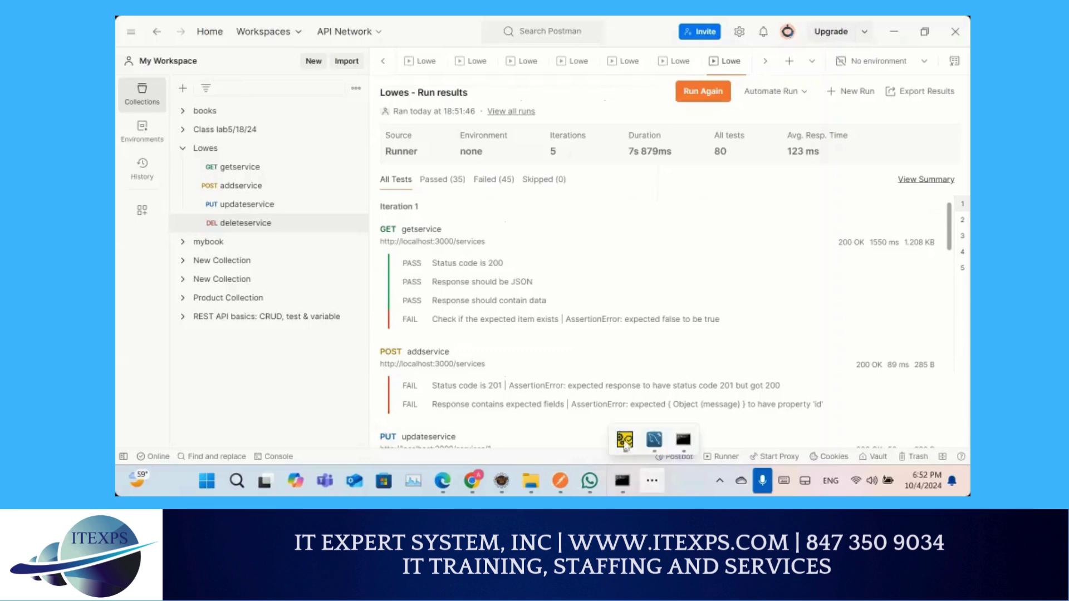
pyautogui.click(624, 441)
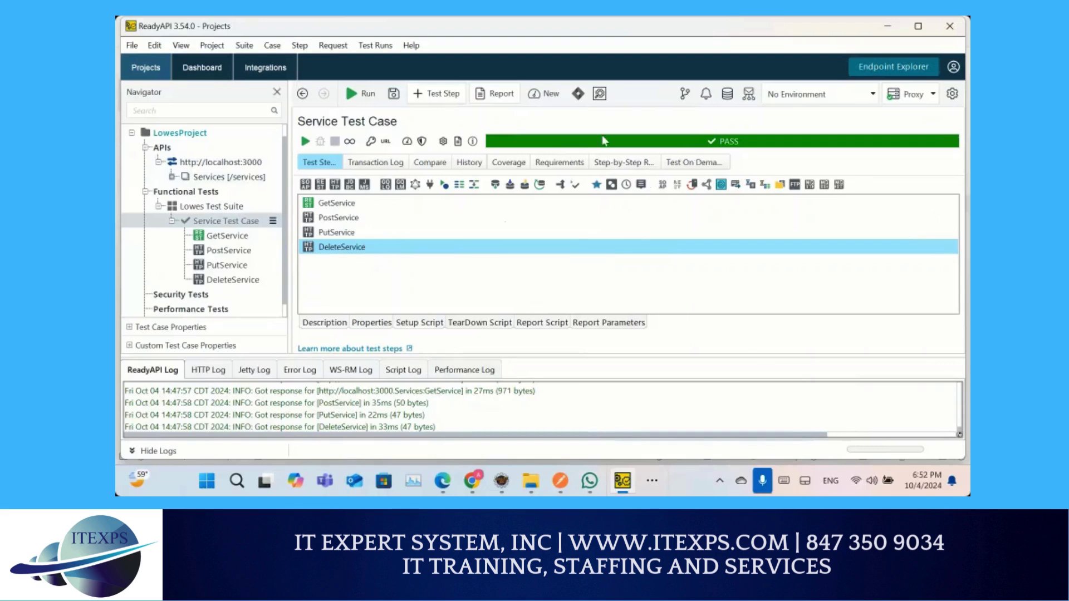
pyautogui.click(493, 98)
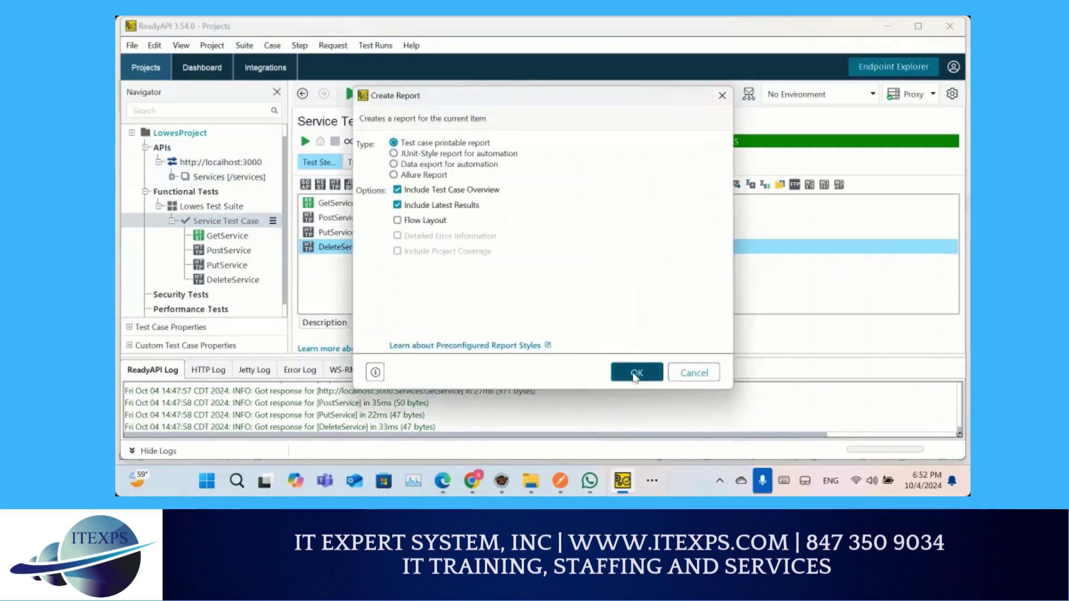
pyautogui.click(636, 372)
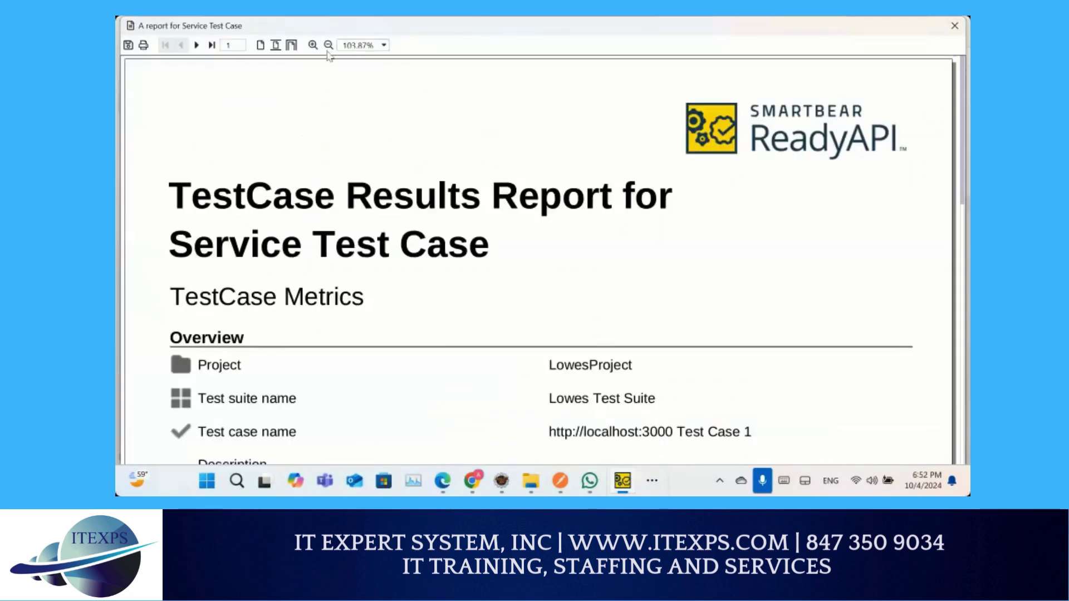
pyautogui.click(329, 45)
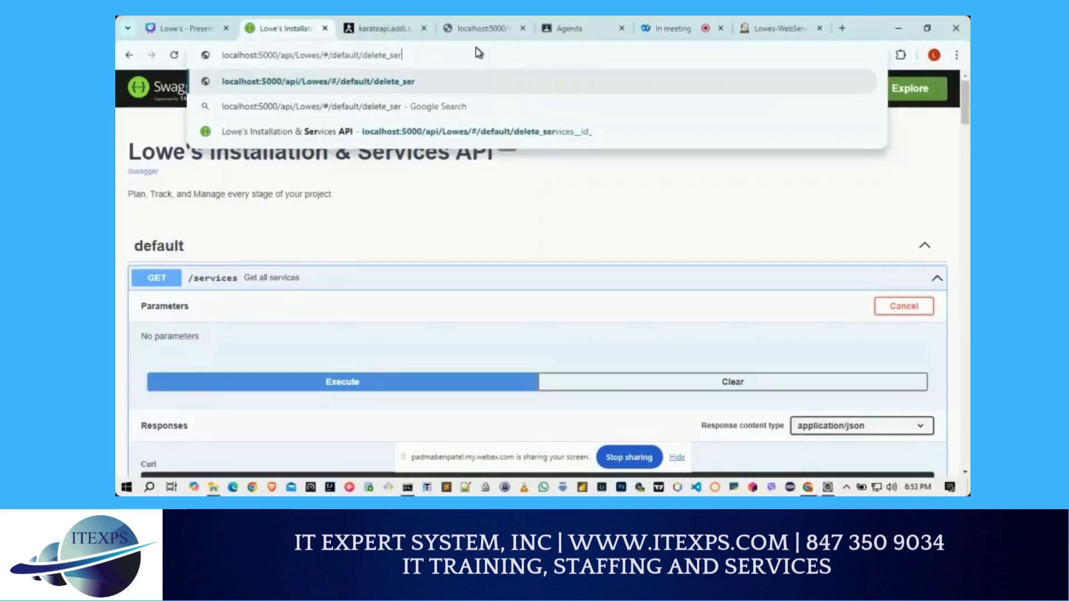
# Step: Shorten the Swagger page's web address to localhost:5000/api/Lowes/ and load it
pyautogui.press('BackSpace')
pyautogui.press('BackSpace')
pyautogui.press('BackSpace')
pyautogui.press('BackSpace')
pyautogui.press('BackSpace')
pyautogui.press('BackSpace')
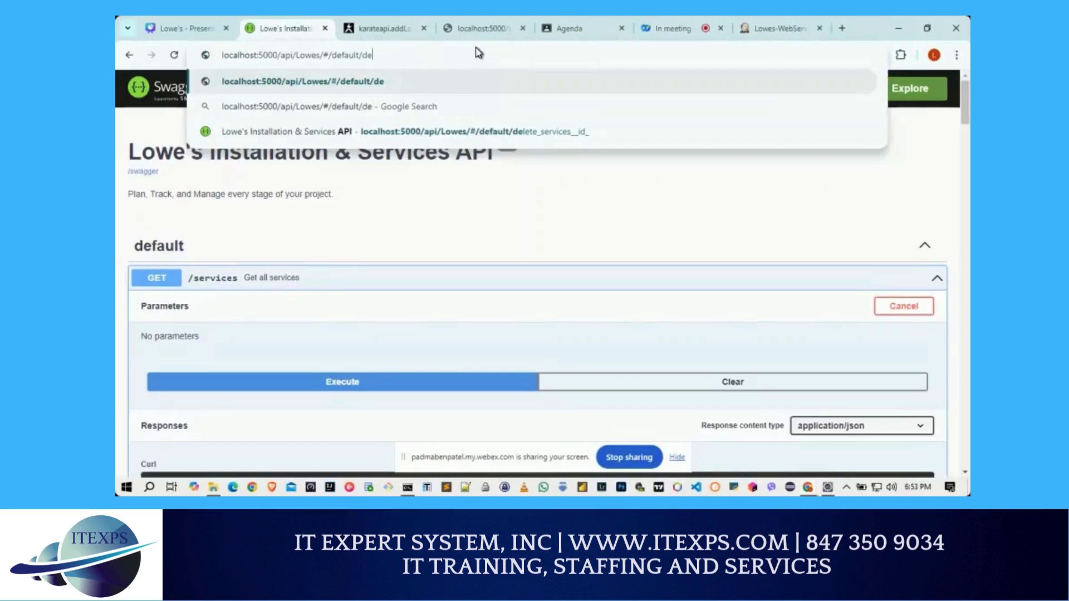
pyautogui.press('BackSpace')
pyautogui.press('BackSpace')
pyautogui.press('BackSpace')
pyautogui.press('BackSpace')
pyautogui.press('BackSpace')
pyautogui.press('BackSpace')
pyautogui.press('BackSpace')
pyautogui.press('BackSpace')
pyautogui.press('BackSpace')
pyautogui.press('BackSpace')
pyautogui.press('BackSpace')
pyautogui.press('BackSpace')
pyautogui.press('BackSpace')
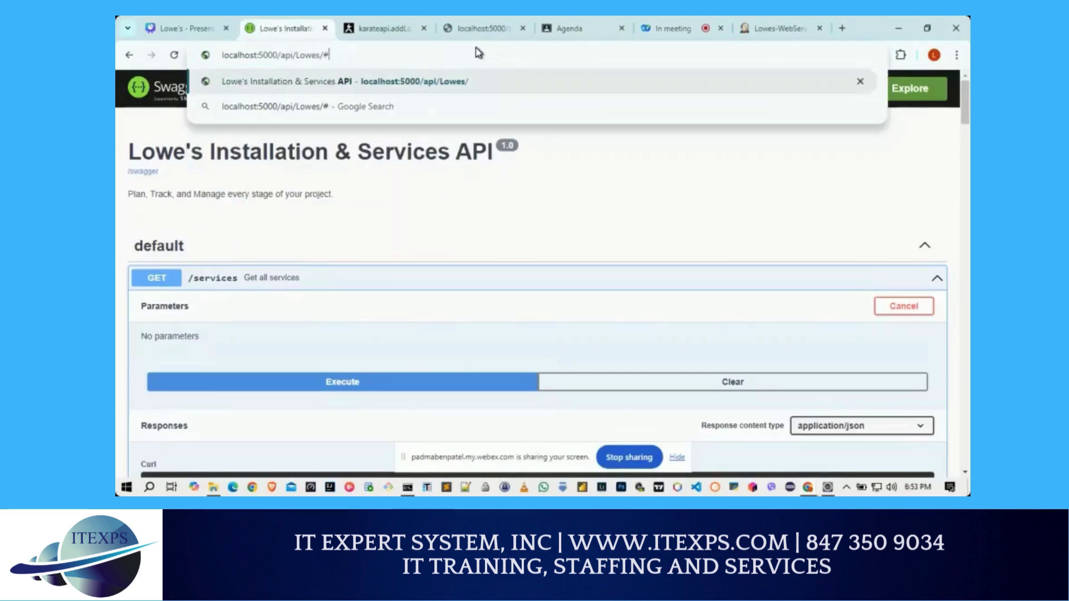
pyautogui.press('BackSpace')
pyautogui.press('BackSpace')
pyautogui.press('Return')
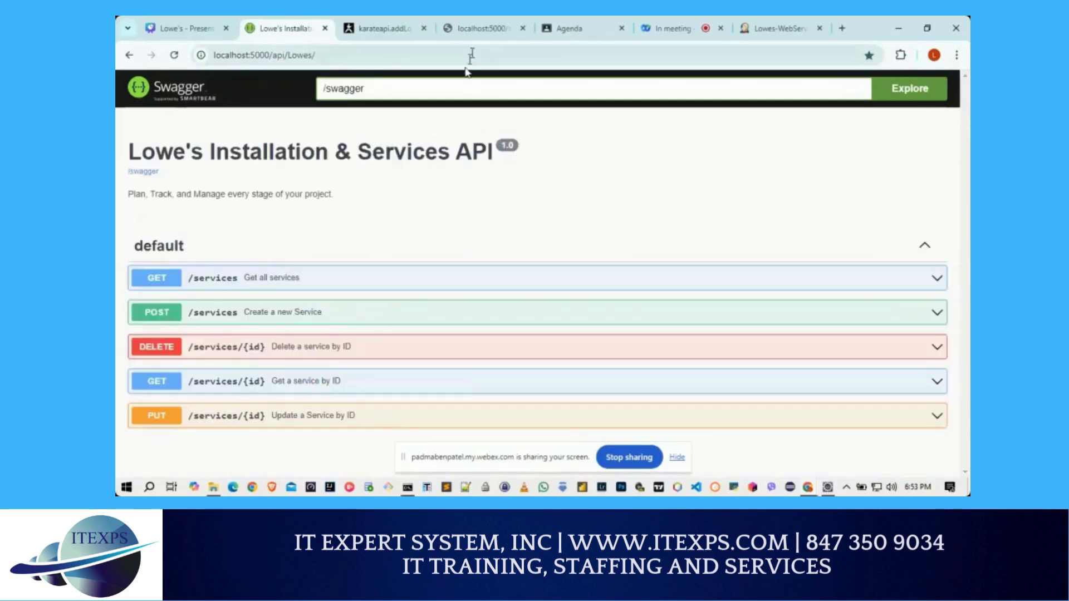
# Step: Try out and execute the GET /services request, and examine its response
pyautogui.click(170, 285)
pyautogui.scroll(-1, 405, 385)
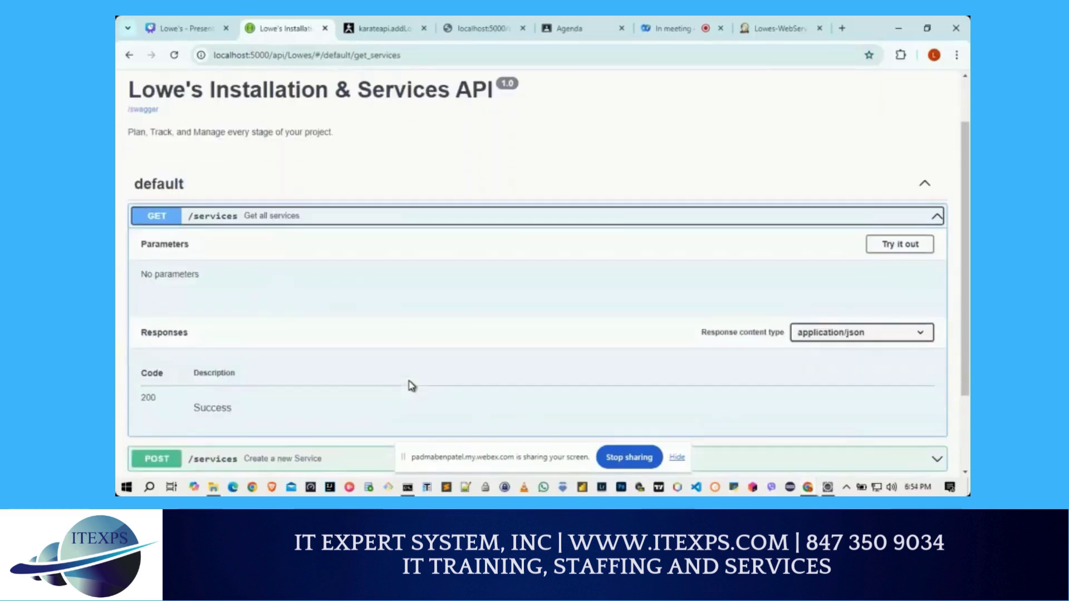
pyautogui.click(891, 247)
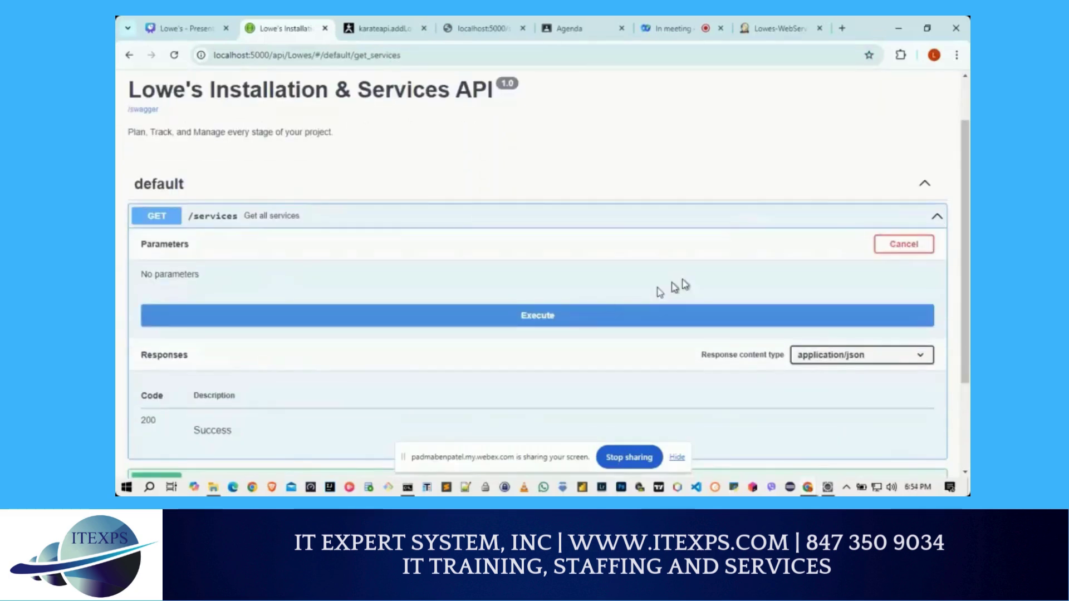
pyautogui.click(571, 315)
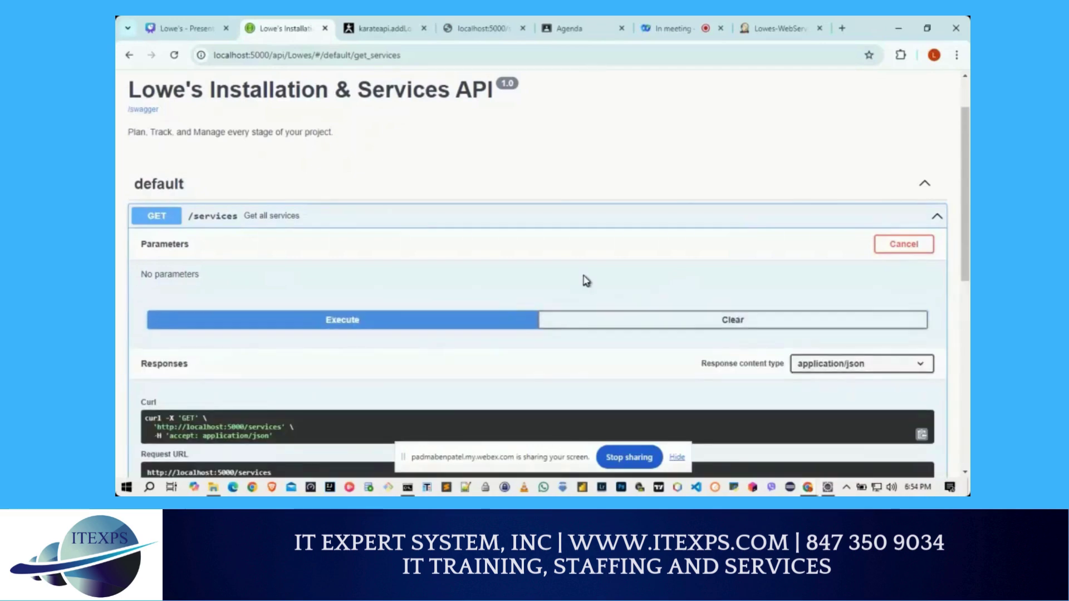
pyautogui.scroll(-4, 587, 280)
pyautogui.scroll(-4, 587, 280)
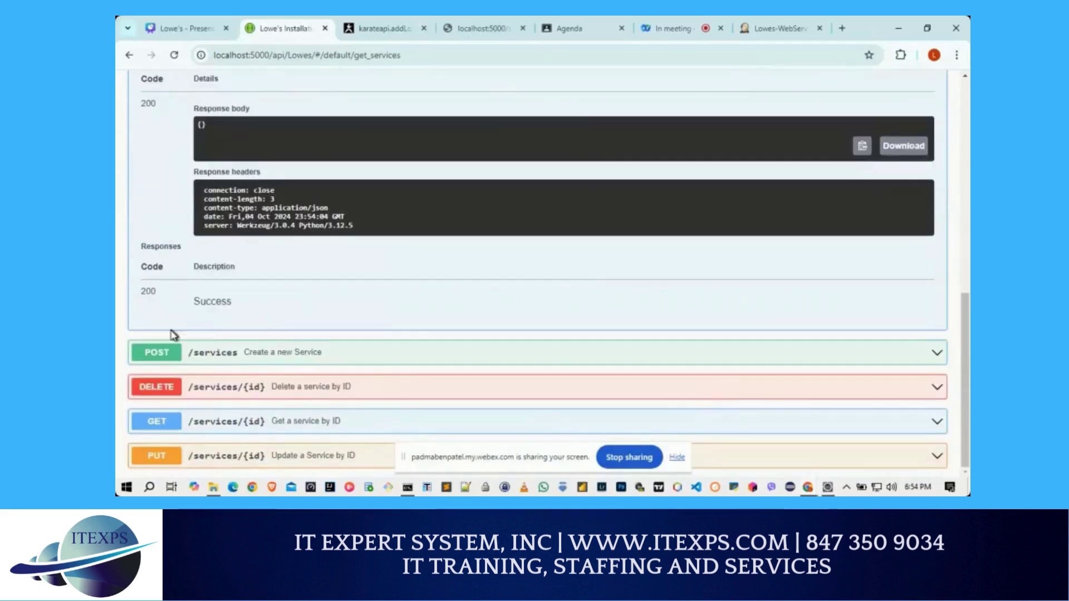
# Step: Make the POST /services request editable for trying out and enter {1 in the Service ID body
pyautogui.click(154, 354)
pyautogui.scroll(-3, 384, 333)
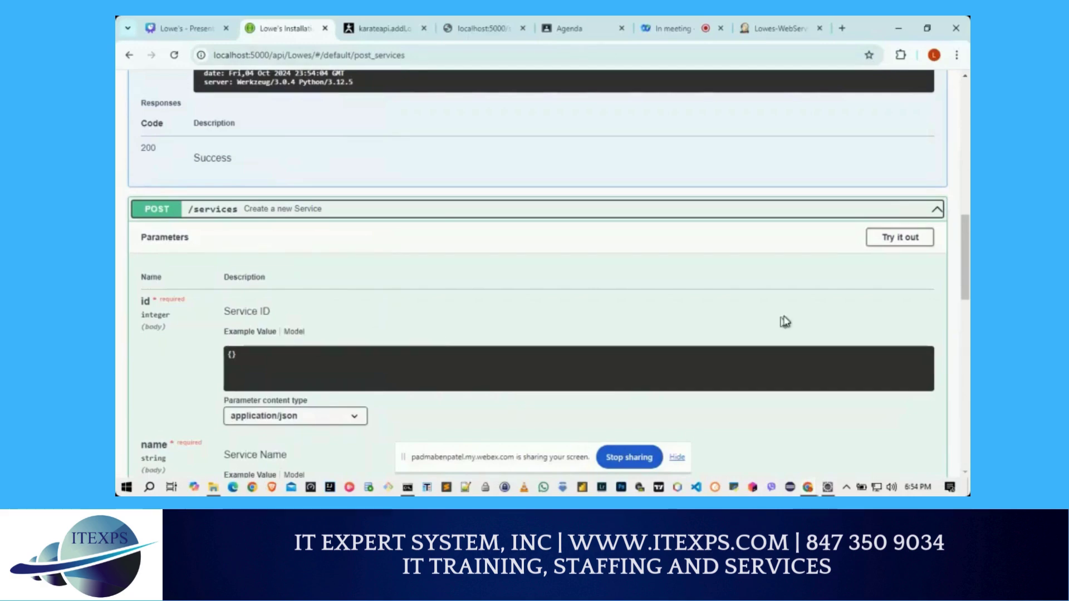
pyautogui.click(892, 240)
pyautogui.click(563, 365)
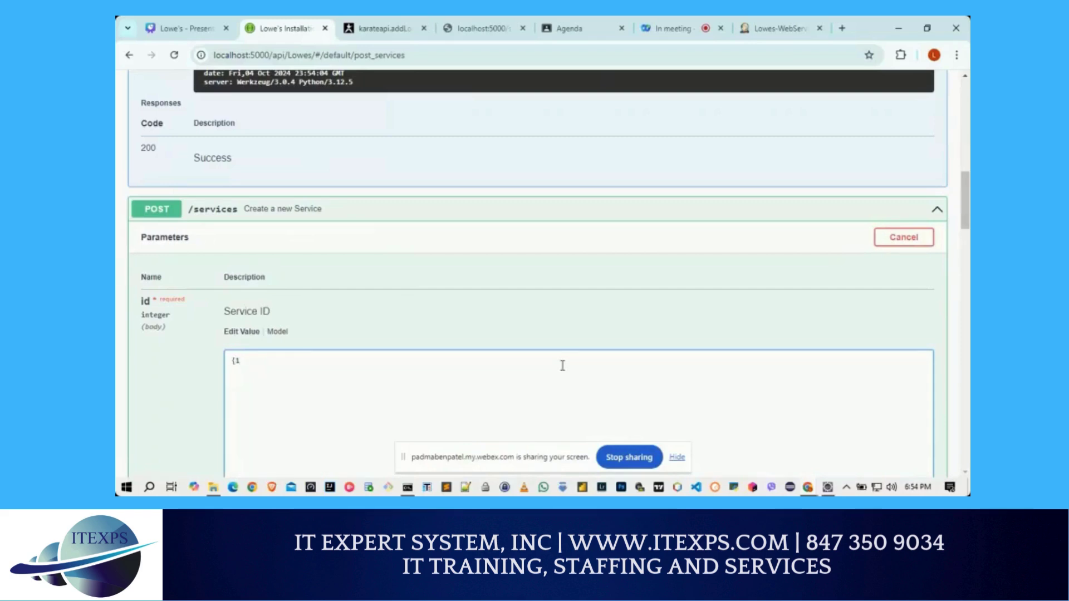
# Step: Replace the Service Name body's placeholder text with the start of a JSON object containing "id": 1
pyautogui.scroll(-3, 560, 385)
pyautogui.scroll(-3, 557, 399)
pyautogui.click(531, 367)
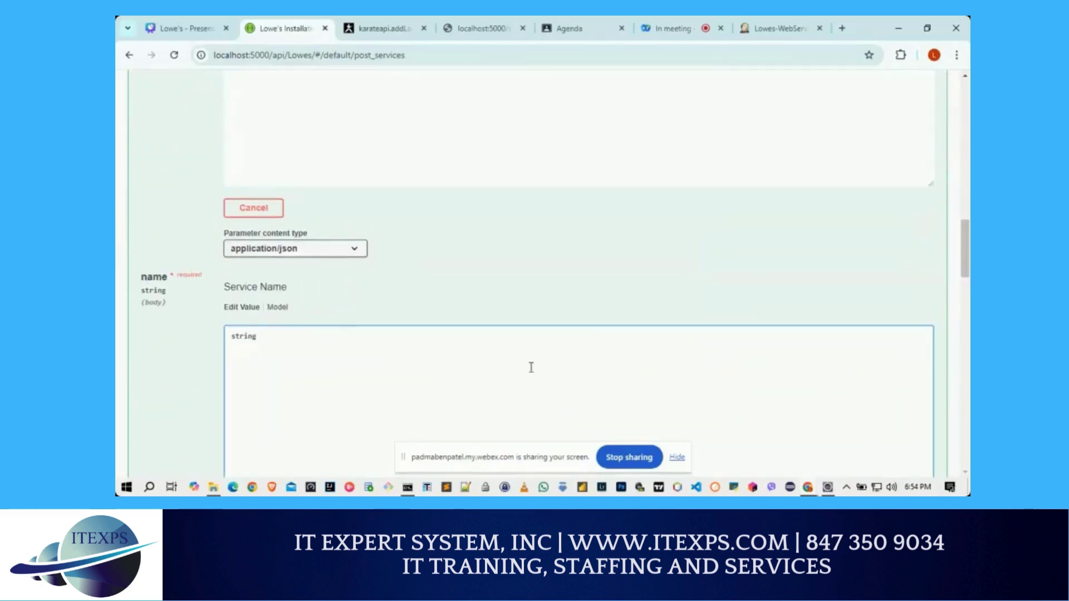
pyautogui.hotkey('ctrl', 'a')
pyautogui.write('{}')
pyautogui.write('"id":')
pyautogui.write(' 1')
pyautogui.hotkey('alt', 'Tab')
pyautogui.press('Tab')
pyautogui.press('Tab')
pyautogui.press('Tab')
pyautogui.press('Tab')
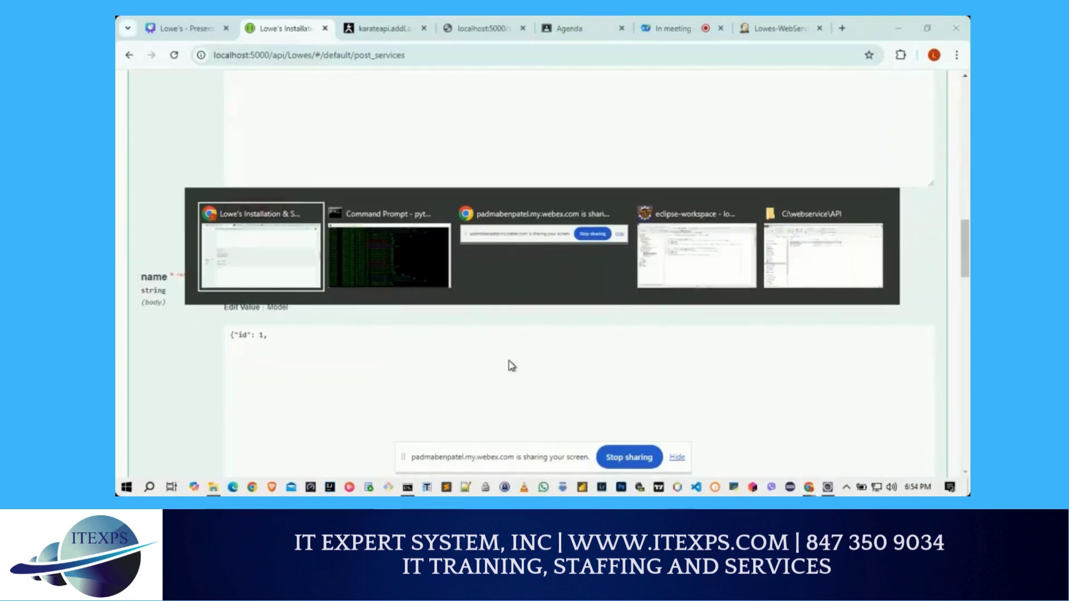
# Step: Add the line "name: : "Appliances" below the id entry in the Service Name body
pyautogui.write('name')
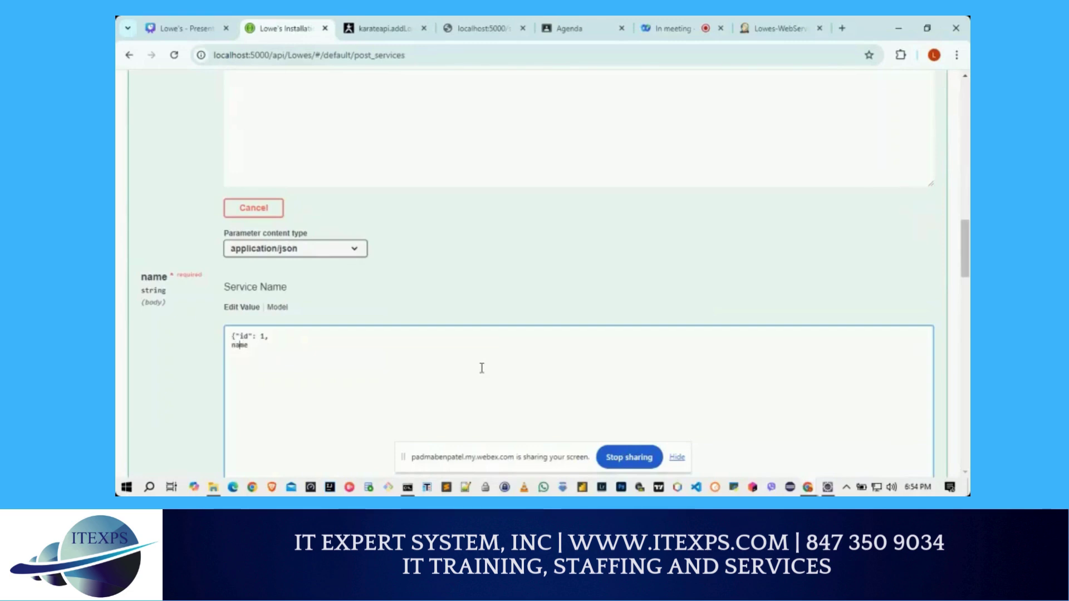
pyautogui.write('": : "Appli')
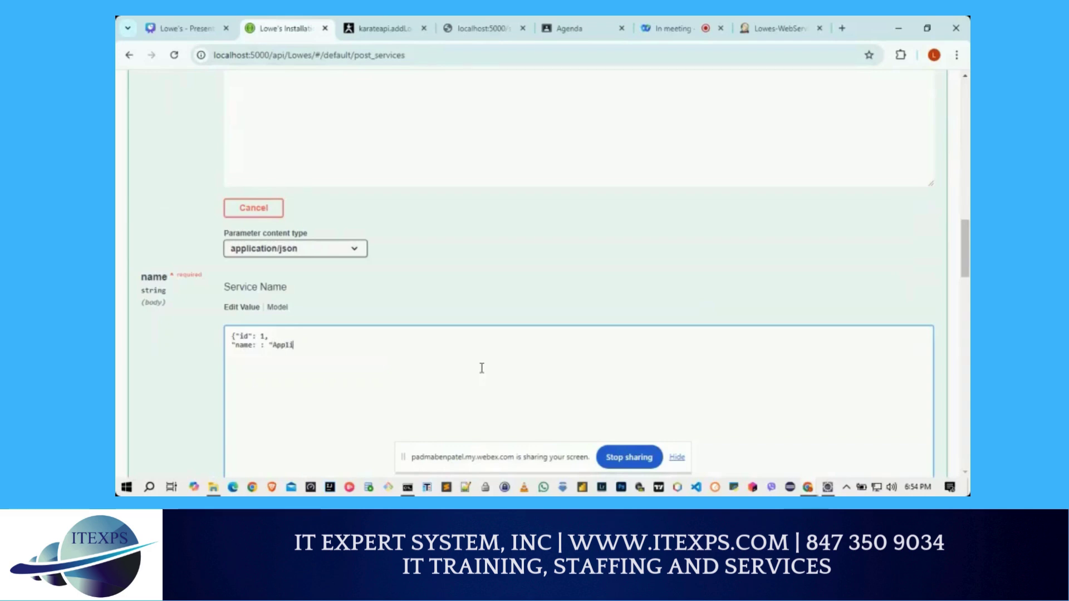
pyautogui.write('ances"')
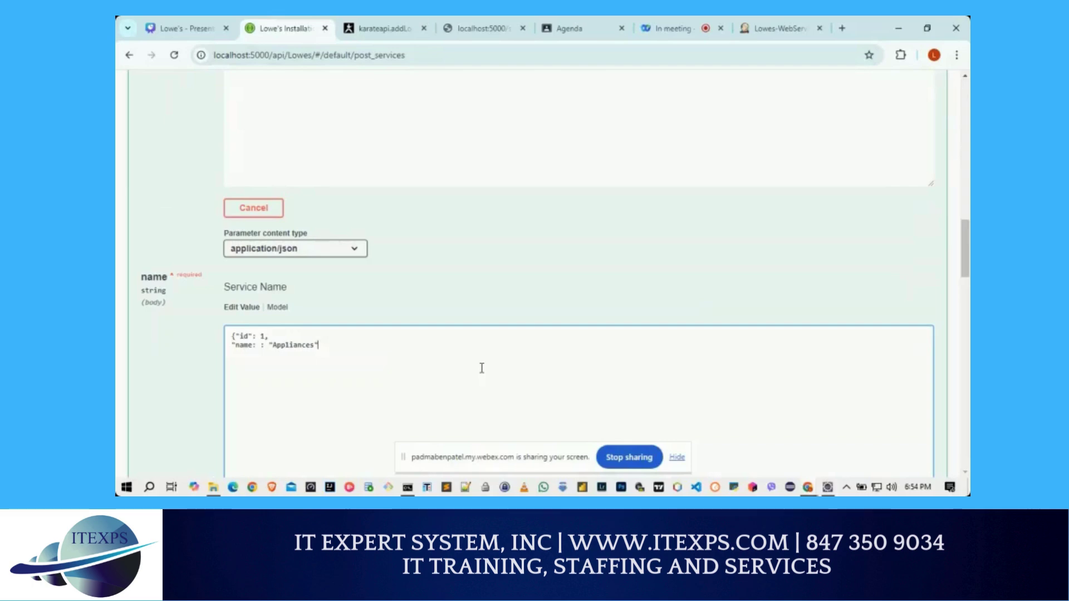
pyautogui.write(',')
# Step: Copy the Service Name JSON into the Product body in place of the placeholder text, without a duplicate opening brace
pyautogui.scroll(-1, 461, 365)
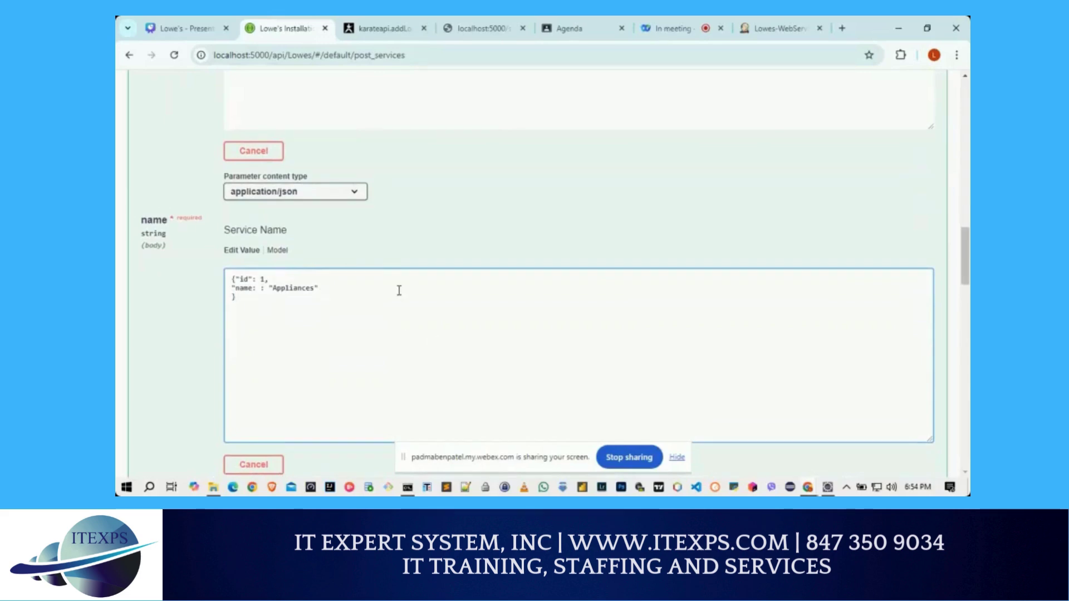
pyautogui.scroll(-4, 399, 290)
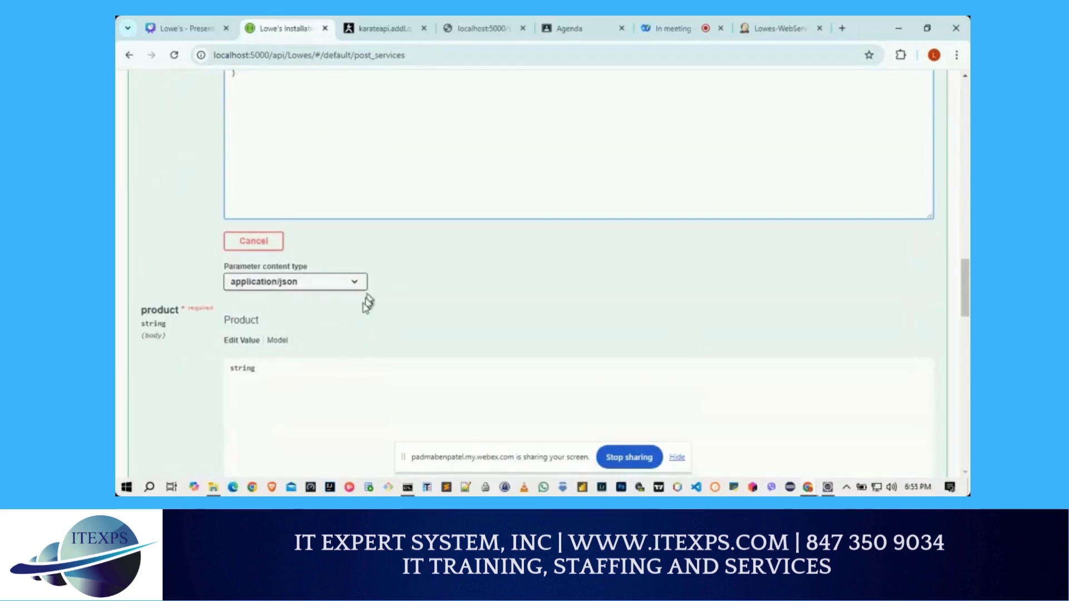
pyautogui.scroll(3, 367, 303)
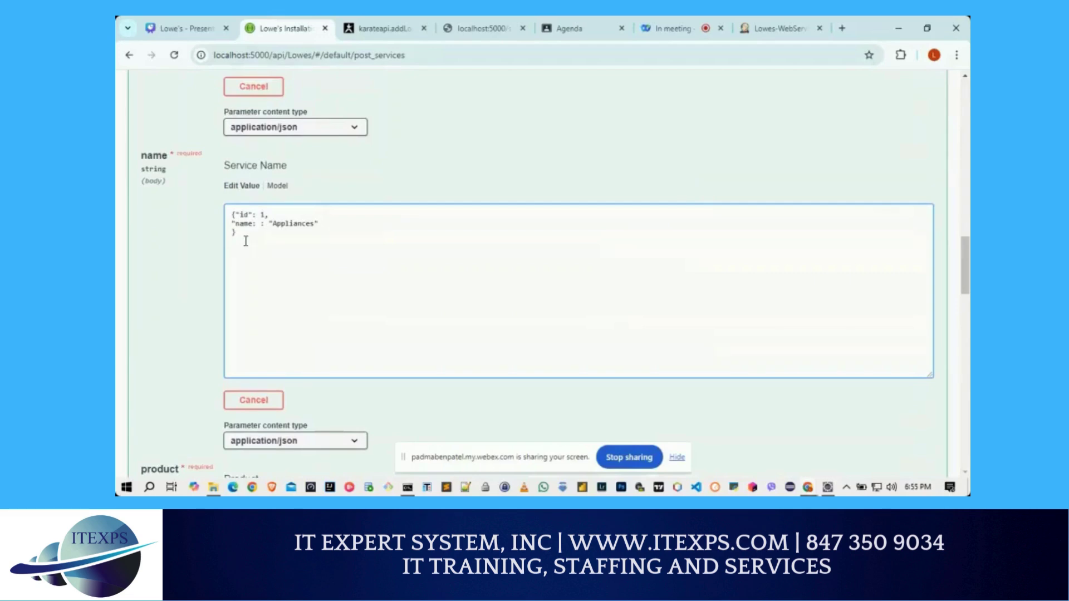
pyautogui.moveTo(233, 240); pyautogui.dragTo(211, 208)
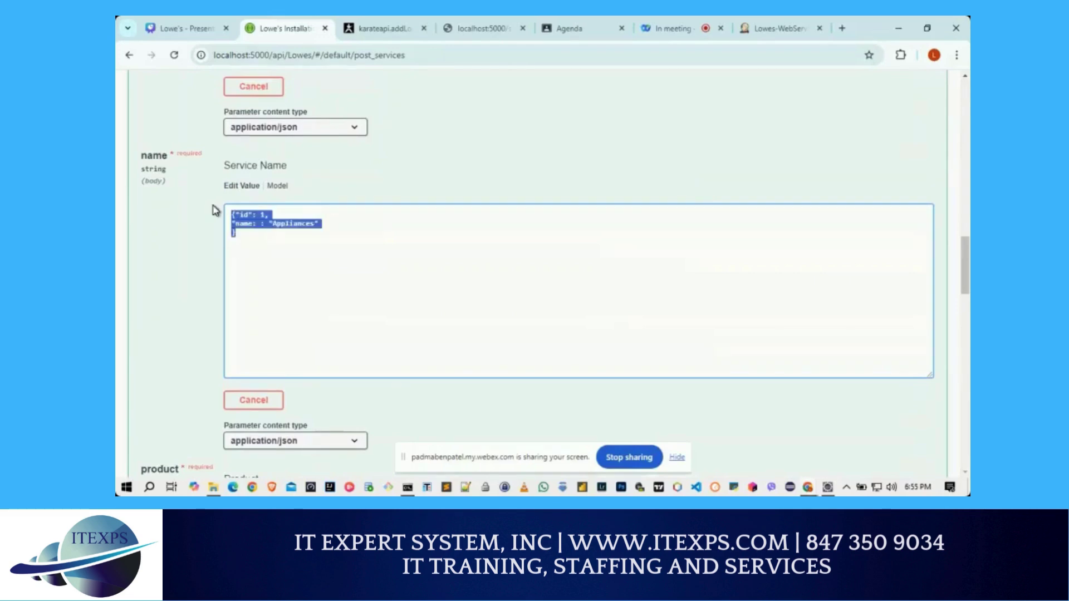
pyautogui.scroll(-3, 277, 263)
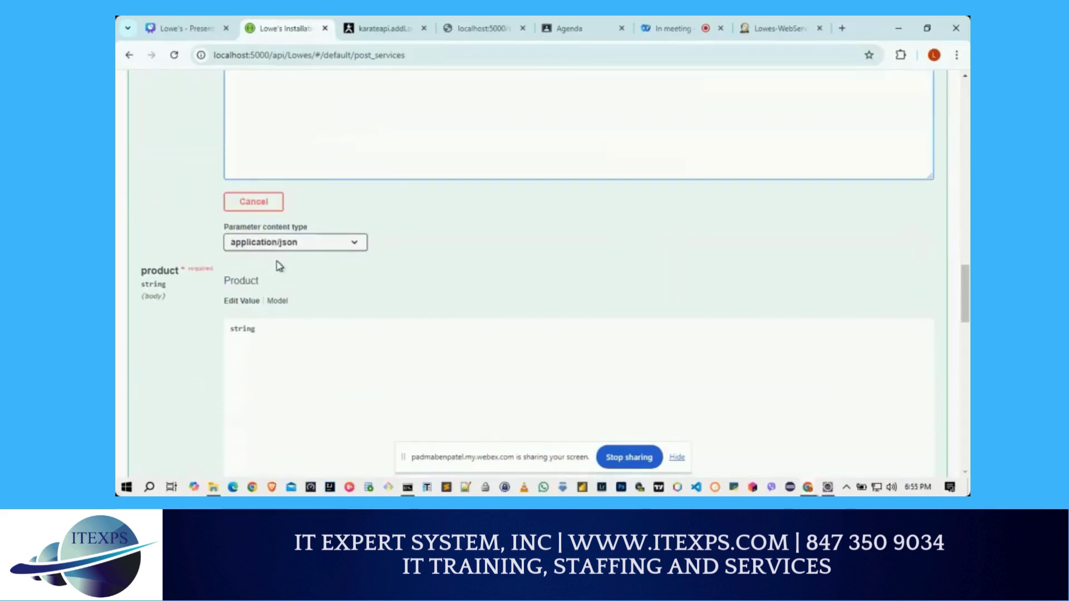
pyautogui.click(270, 333)
pyautogui.press('BackSpace')
pyautogui.press('BackSpace')
pyautogui.press('BackSpace')
pyautogui.press('BackSpace')
pyautogui.press('BackSpace')
pyautogui.press('BackSpace')
pyautogui.write('{}')
pyautogui.write('{"id": 1, "name": "Appliances" }')
pyautogui.press('BackSpace')
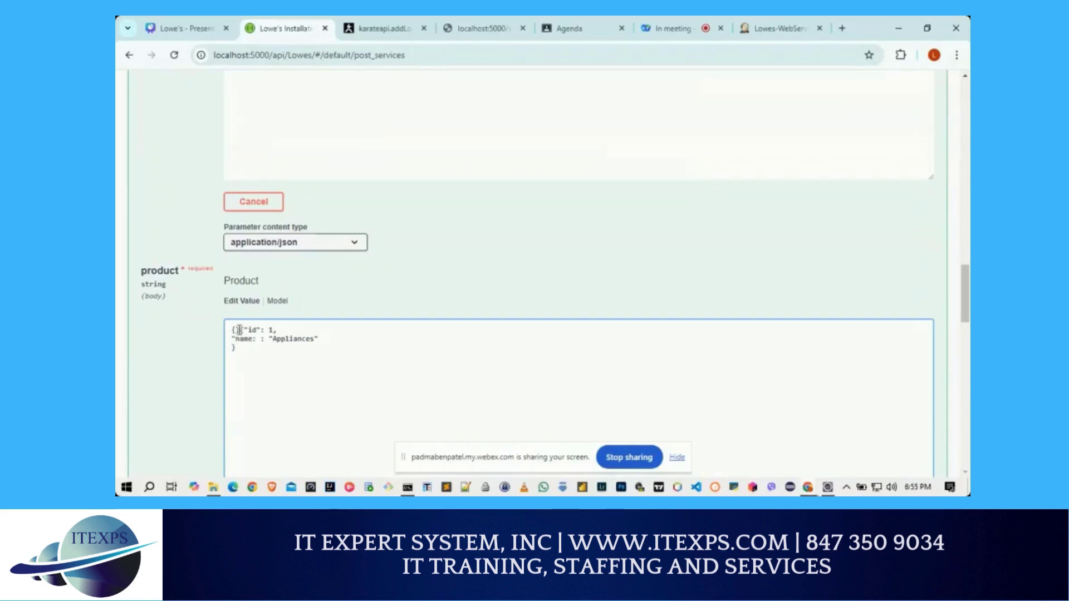
pyautogui.click(238, 330)
pyautogui.press('BackSpace')
pyautogui.press('BackSpace')
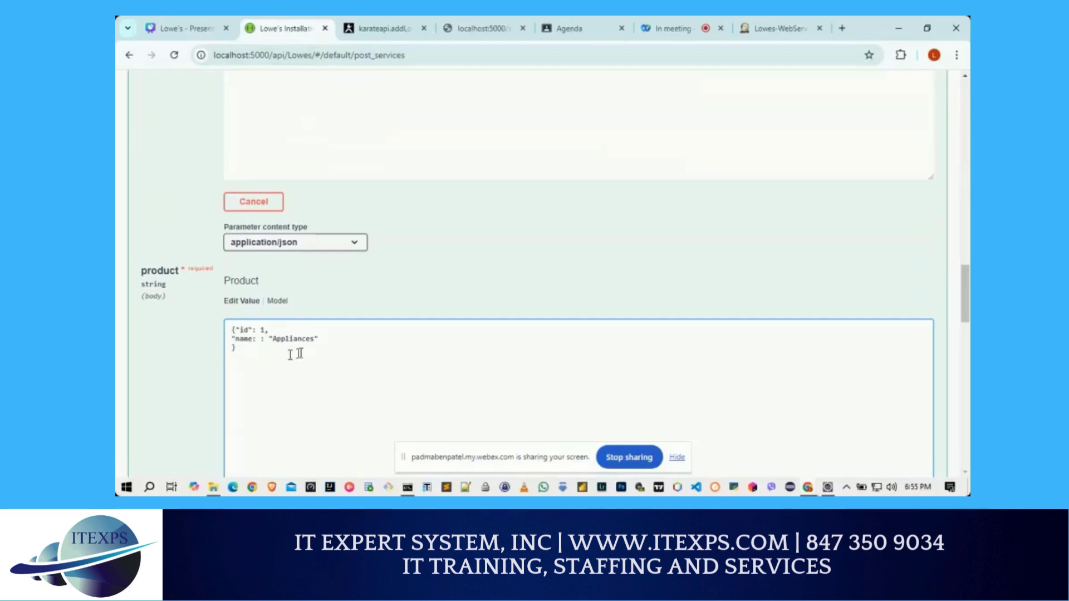
# Step: Add the entry "product": "ref" on a new line after the name entry in the Product body
pyautogui.click(331, 338)
pyautogui.write(',')
pyautogui.press('Return')
pyautogui.write('"product": ')
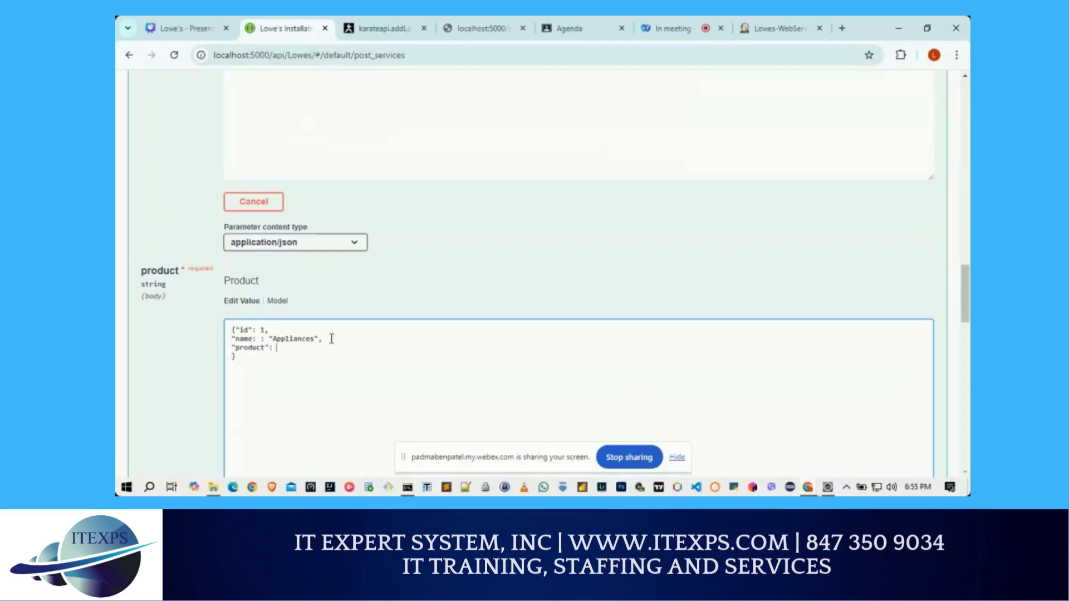
pyautogui.write('"ref"')
# Step: Copy the Product JSON and paste it into the Store City body in place of the placeholder text
pyautogui.moveTo(248, 356); pyautogui.dragTo(221, 318)
pyautogui.hotkey('ctrl', 'c')
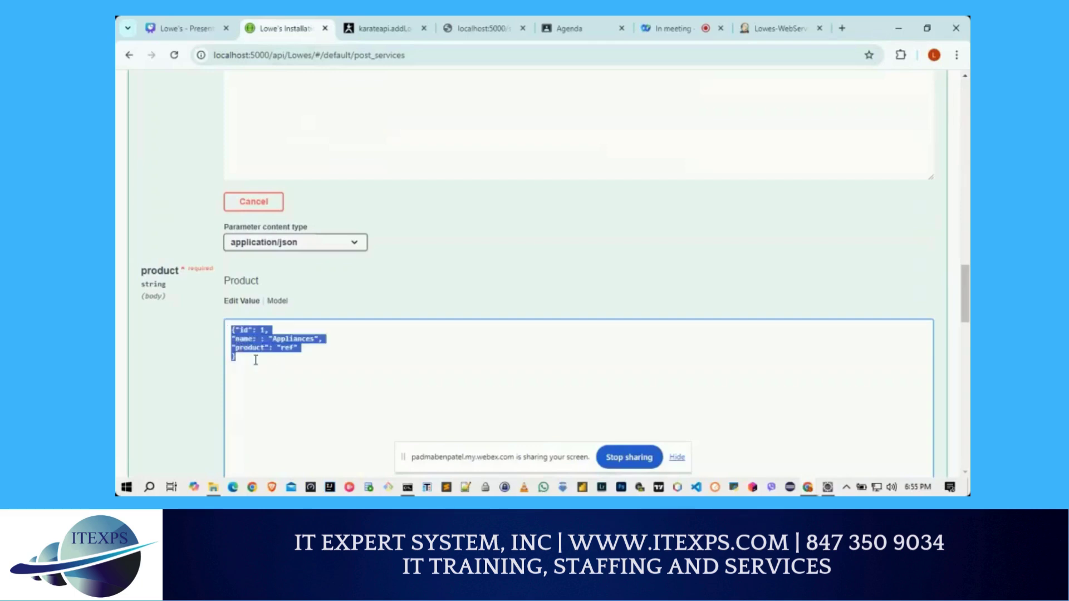
pyautogui.scroll(-5, 255, 360)
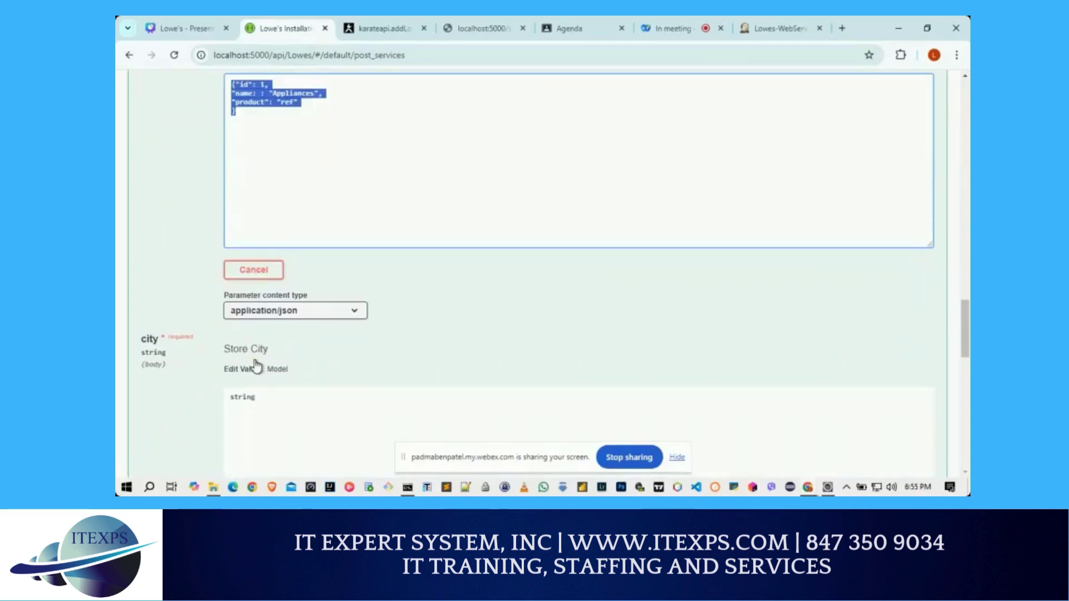
pyautogui.click(266, 394)
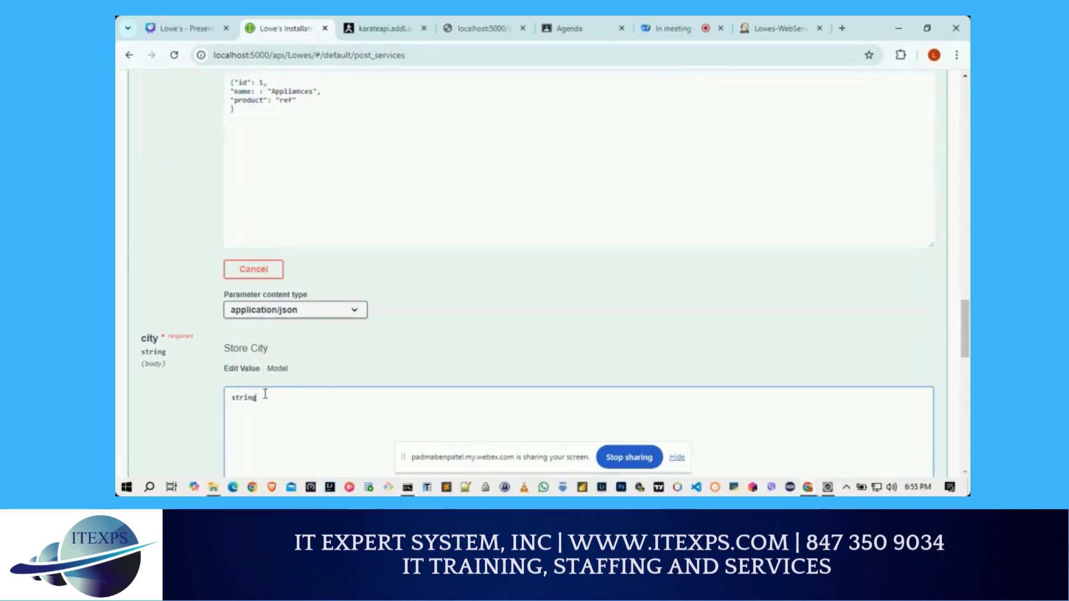
pyautogui.press('BackSpace')
pyautogui.press('BackSpace')
pyautogui.press('BackSpace')
pyautogui.press('BackSpace')
pyautogui.press('BackSpace')
pyautogui.press('BackSpace')
pyautogui.write('{')
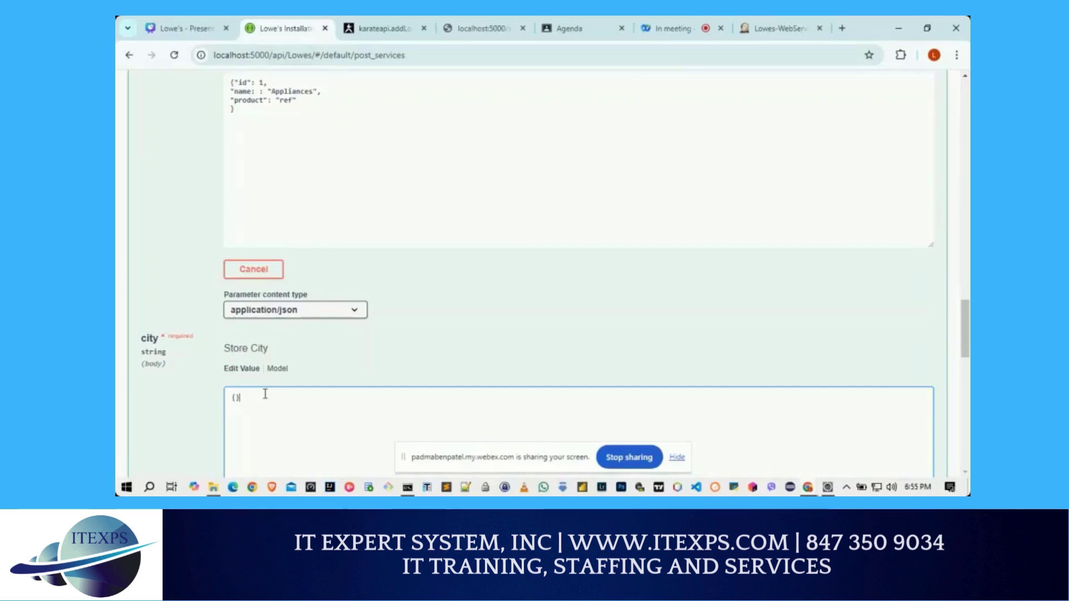
pyautogui.hotkey('ctrl', 'v')
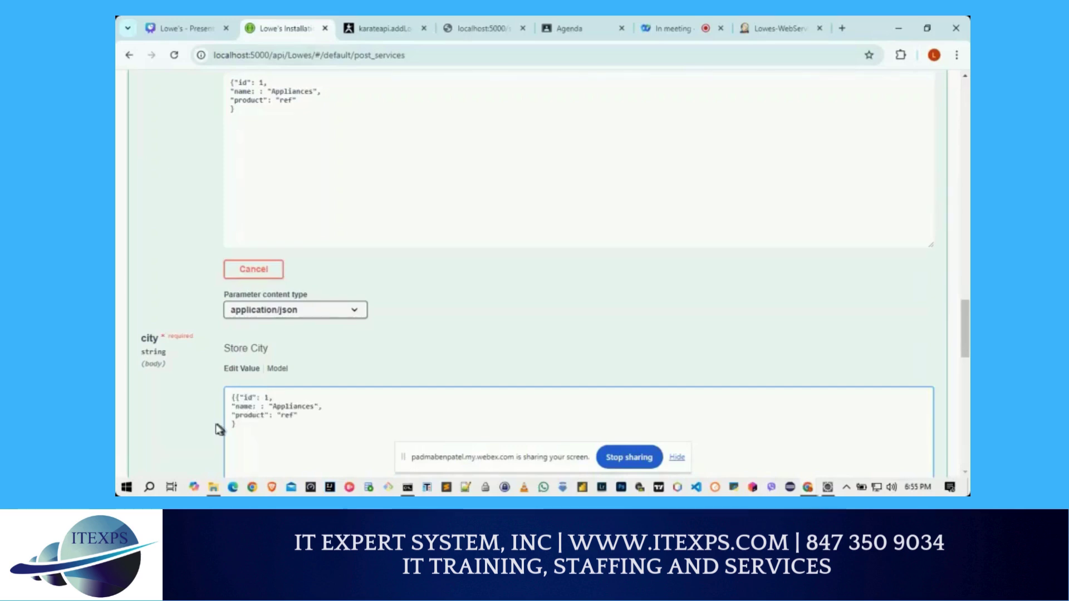
# Step: Remove the extra opening brace from the Store City body and add the entry "city" : "vernon hills"
pyautogui.click(236, 397)
pyautogui.press('Delete')
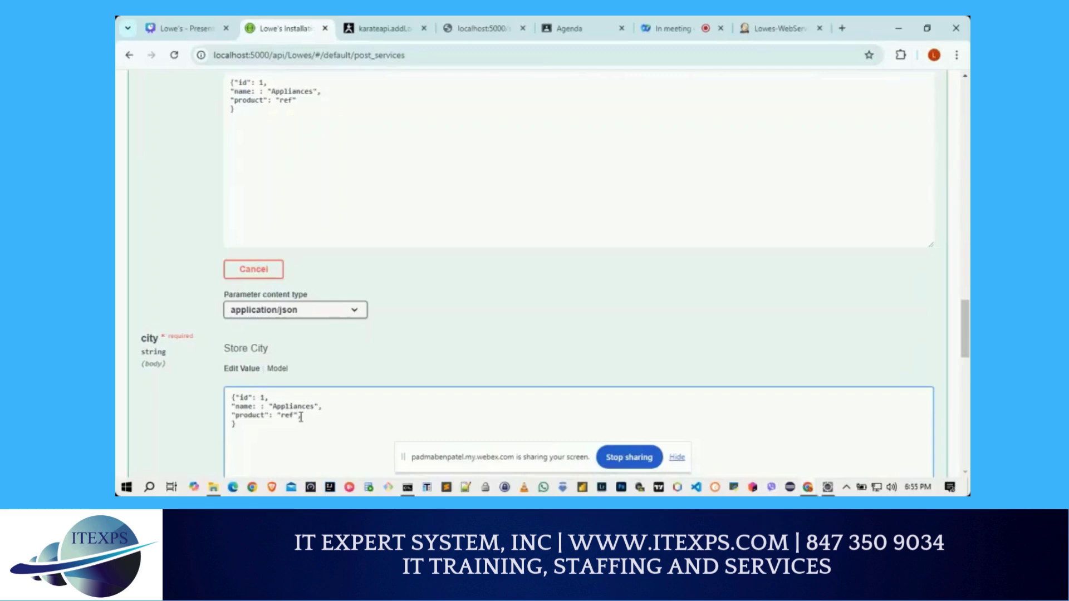
pyautogui.write('city" :')
pyautogui.write('vernon" hills')
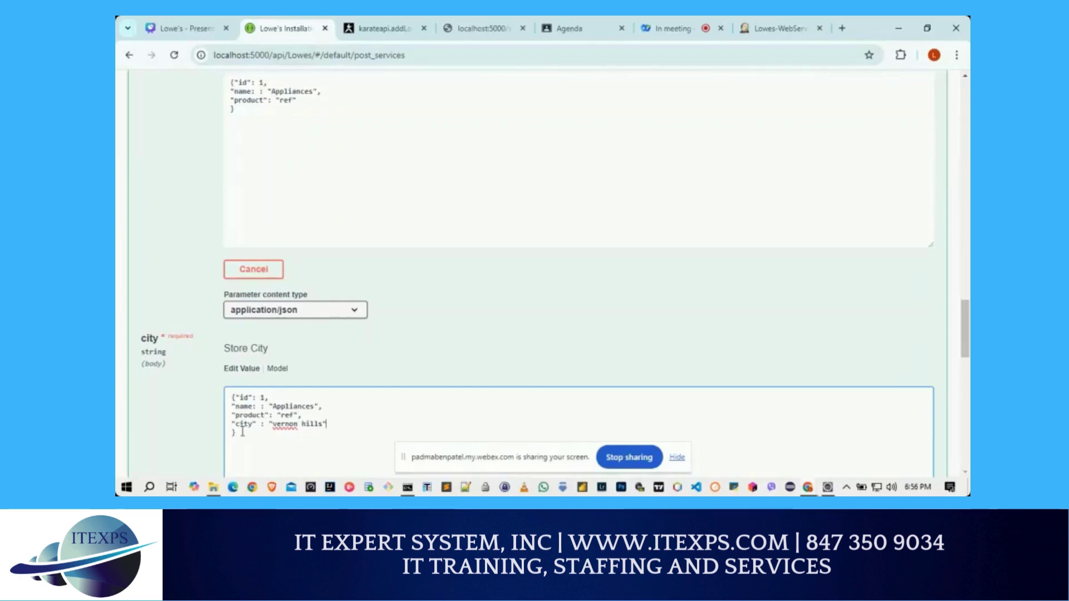
# Step: Copy the Store City JSON and replace the whole content of the Store Zip Code body with it
pyautogui.moveTo(242, 432); pyautogui.dragTo(230, 391)
pyautogui.hotkey('ctrl', 'c')
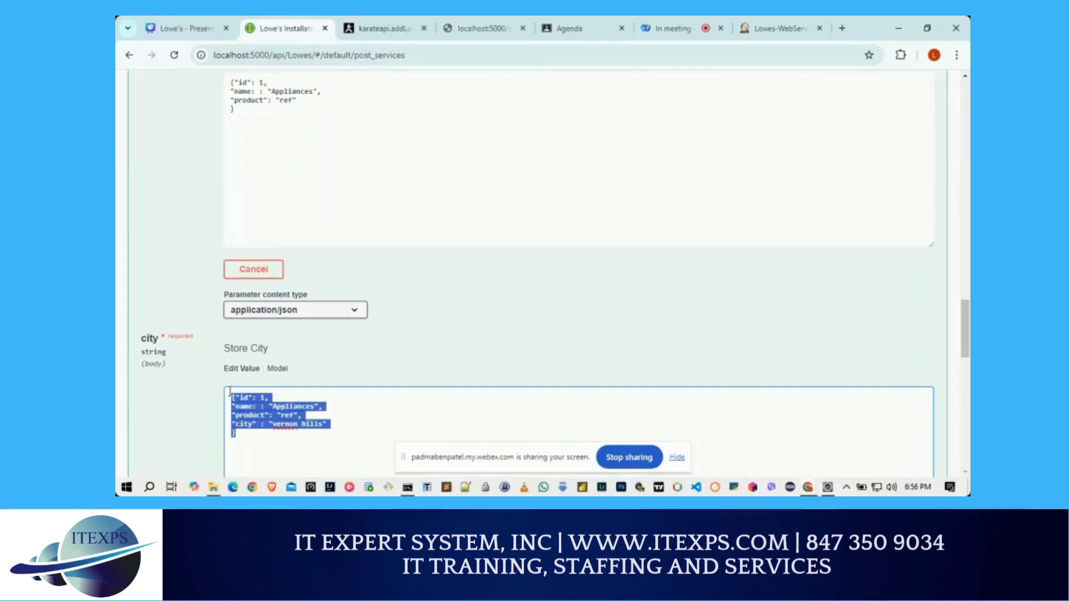
pyautogui.scroll(-3, 362, 410)
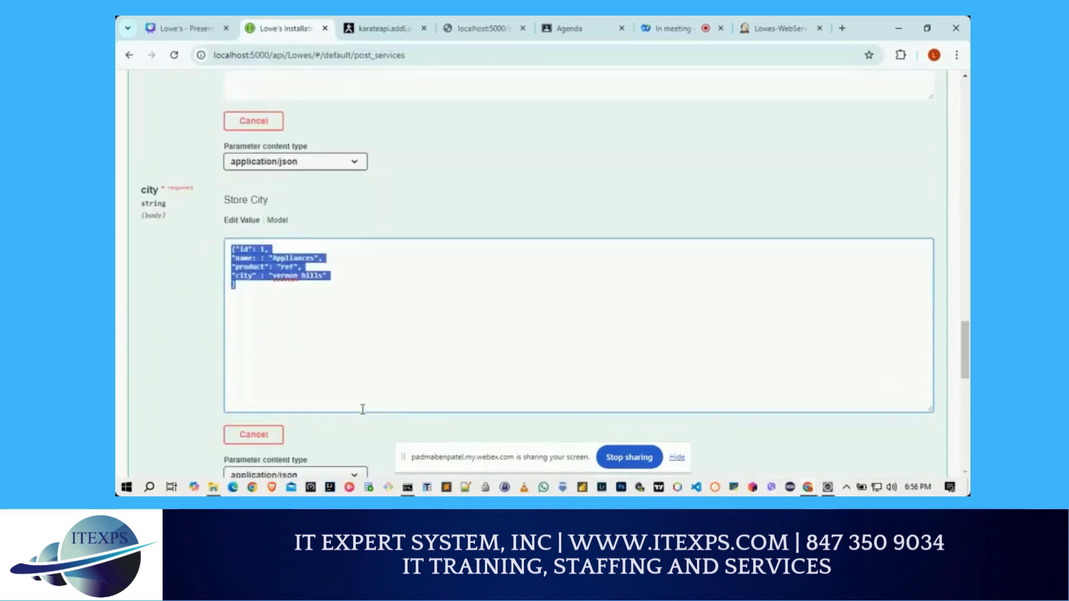
pyautogui.scroll(-2, 353, 415)
pyautogui.click(351, 411)
pyautogui.hotkey('ctrl', 'a')
pyautogui.hotkey('ctrl', 'v')
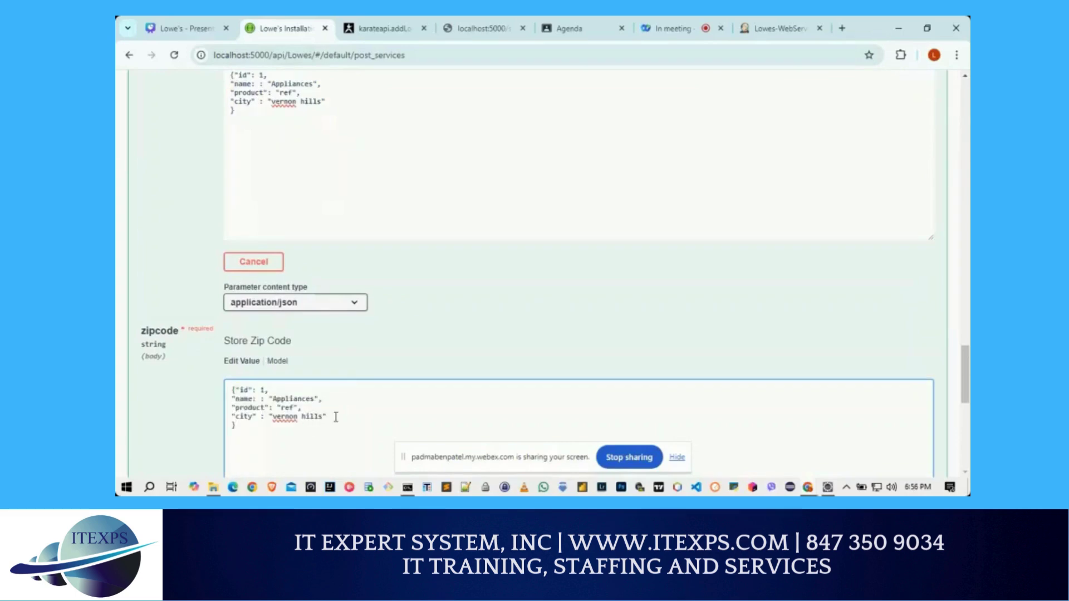
# Step: Add the entry "zipcode" : "60061" after the city entry in the Store Zip Code body
pyautogui.write(', ')
pyautogui.write('"zipcod')
pyautogui.write('e" ')
pyautogui.write(': "60061')
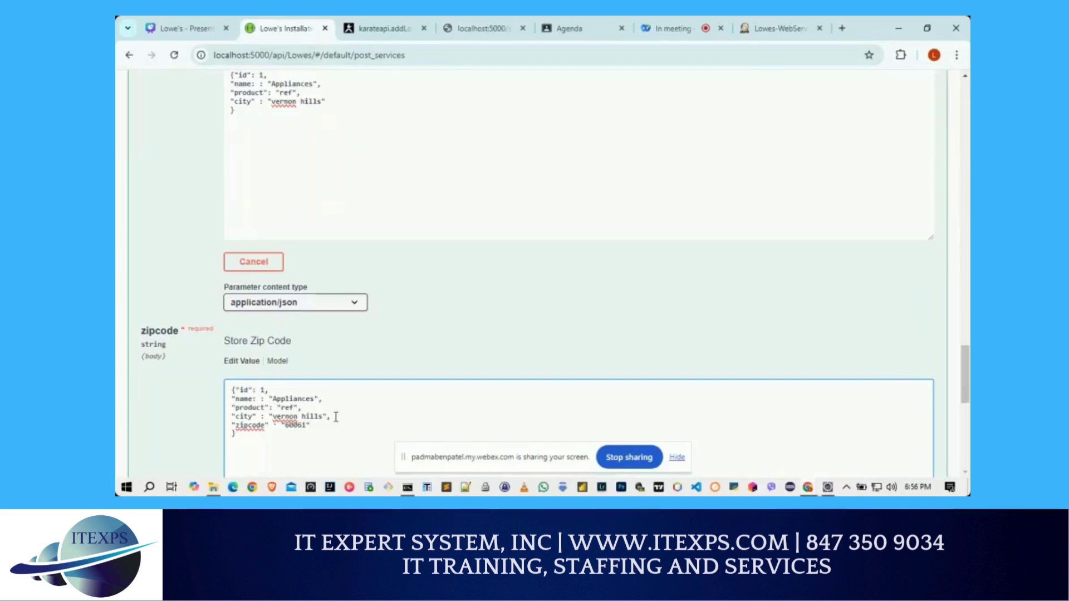
# Step: Execute the POST /services request and examine the generated curl command and server response
pyautogui.scroll(-2, 371, 400)
pyautogui.scroll(-1, 373, 401)
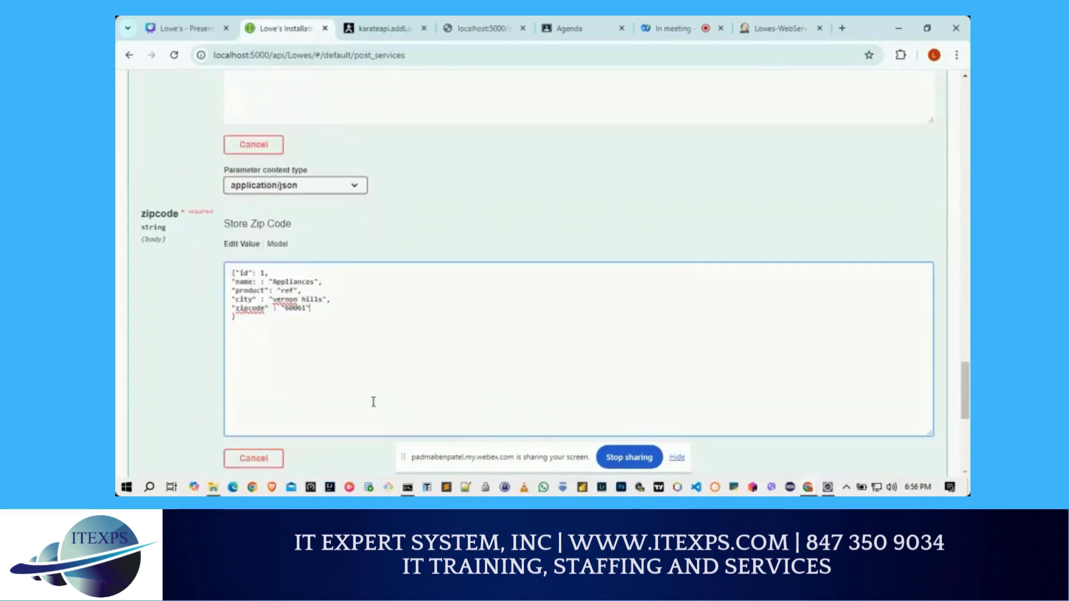
pyautogui.scroll(-3, 373, 402)
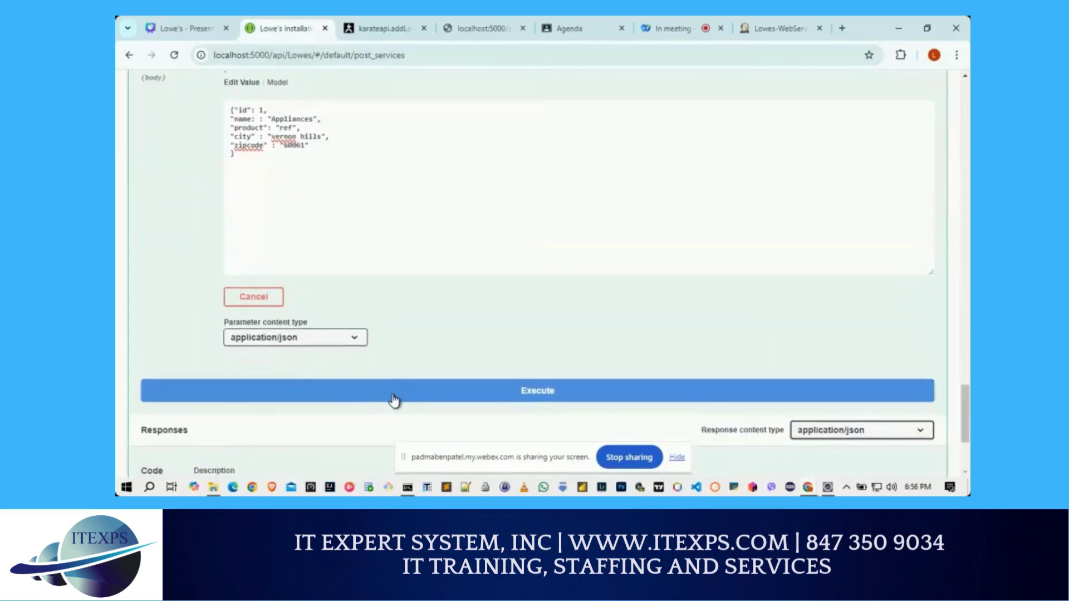
pyautogui.click(392, 398)
pyautogui.scroll(-2, 433, 356)
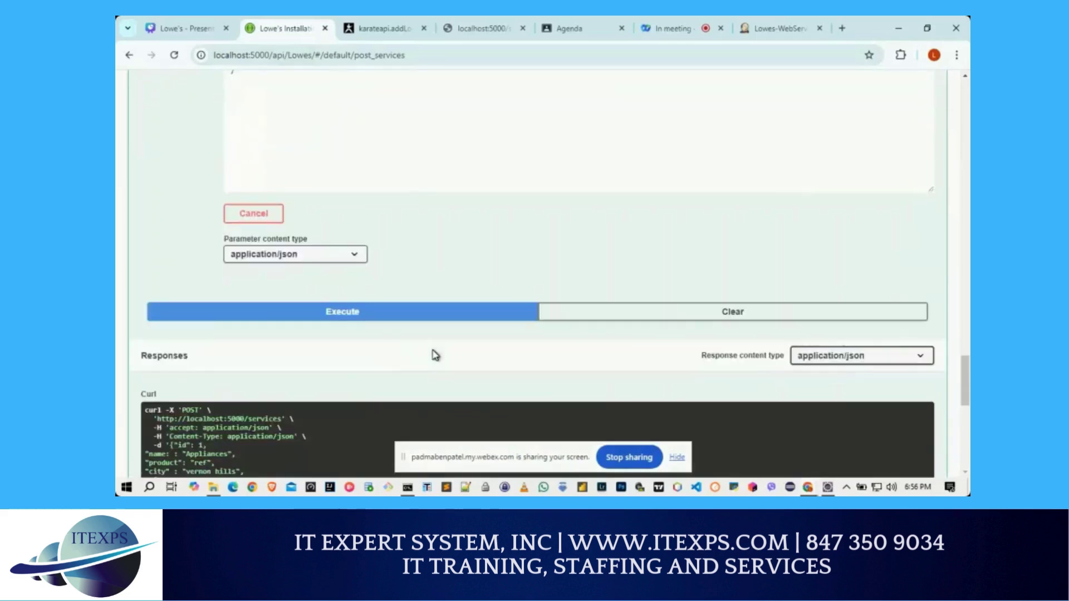
pyautogui.scroll(-4, 433, 351)
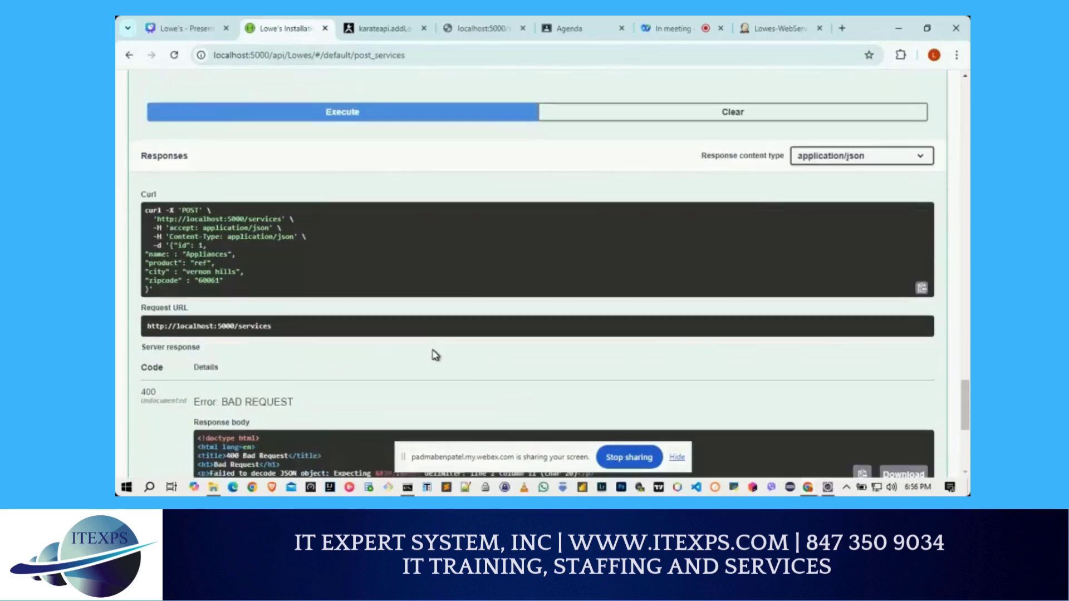
pyautogui.scroll(-3, 435, 354)
# Step: Review the JSON entered in the POST /services parameter bodies, checking the syntax of each entry
pyautogui.scroll(2, 436, 354)
pyautogui.scroll(9, 435, 355)
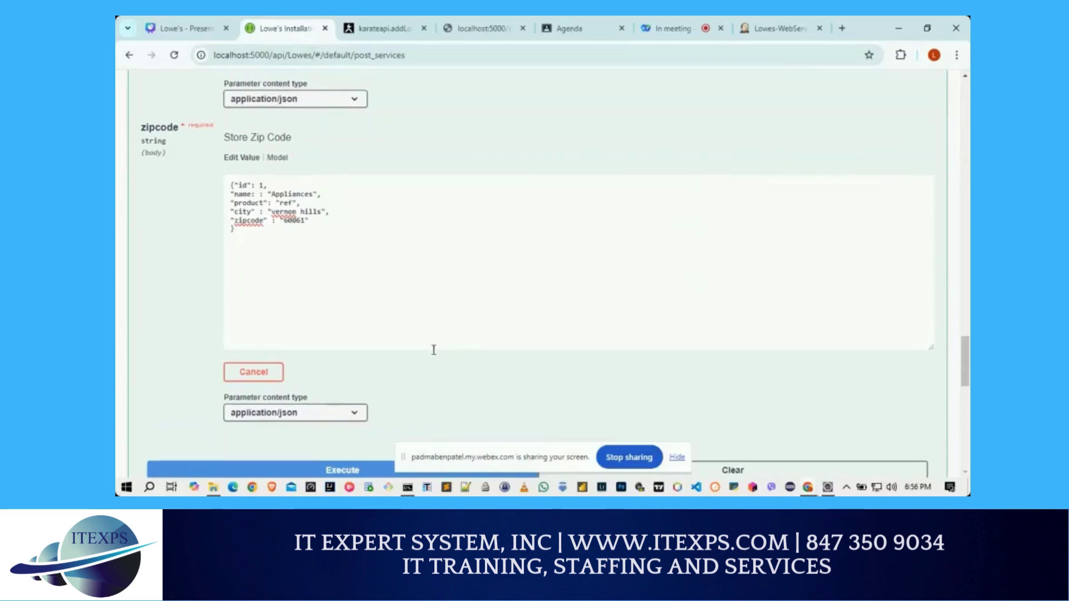
pyautogui.scroll(1, 434, 350)
pyautogui.scroll(2, 433, 350)
pyautogui.scroll(5, 434, 350)
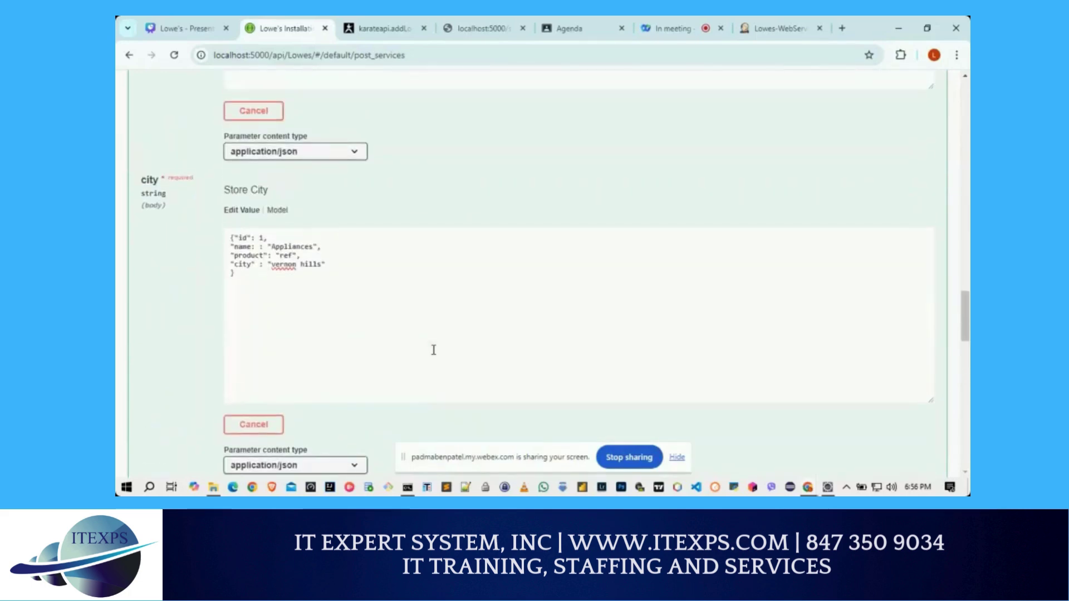
pyautogui.scroll(1, 434, 350)
pyautogui.scroll(5, 434, 350)
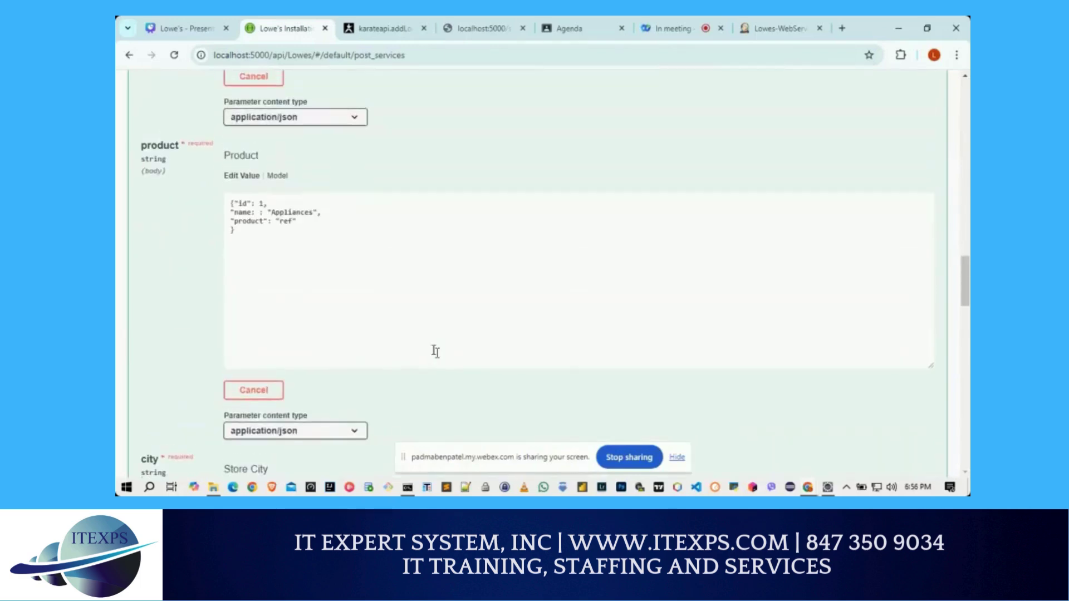
pyautogui.scroll(4, 435, 351)
pyautogui.scroll(3, 433, 354)
pyautogui.scroll(3, 430, 379)
pyautogui.scroll(-4, 433, 378)
pyautogui.scroll(-5, 433, 378)
pyautogui.scroll(-4, 433, 378)
pyautogui.scroll(-1, 434, 378)
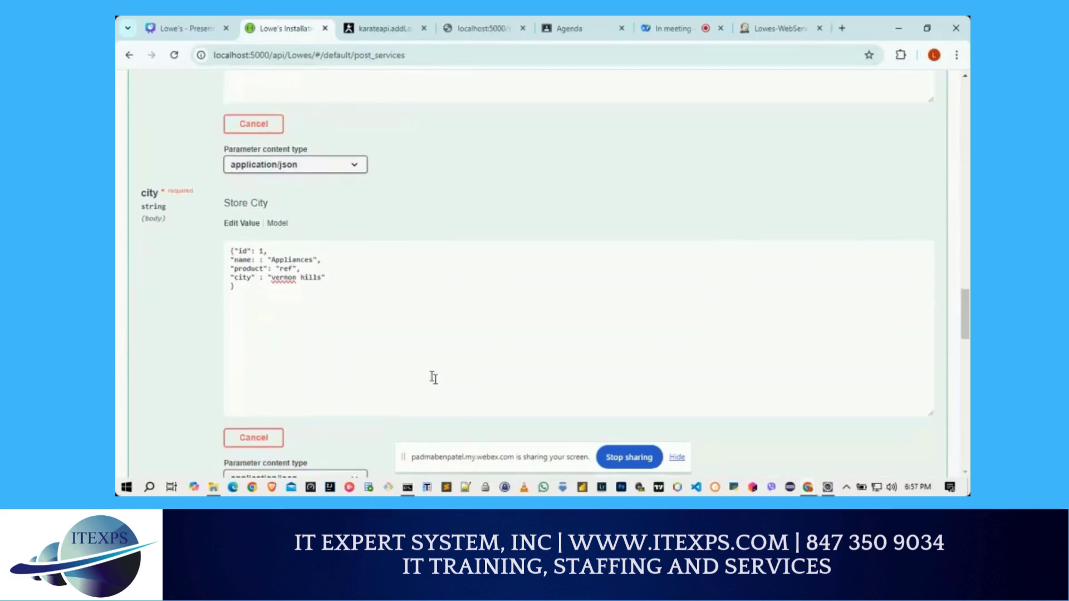
pyautogui.scroll(-1, 433, 378)
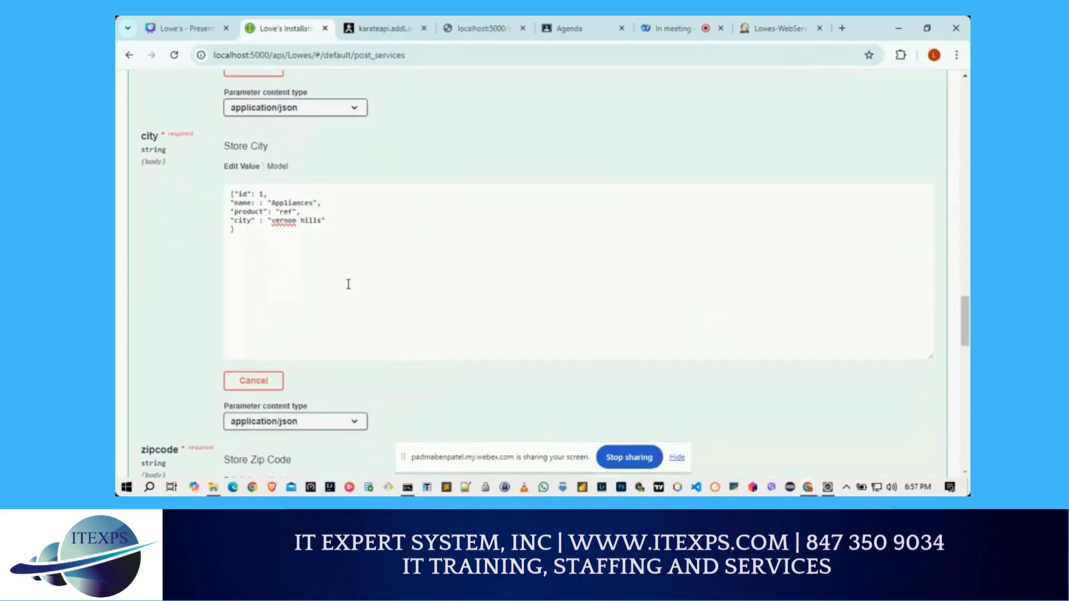
pyautogui.click(251, 204)
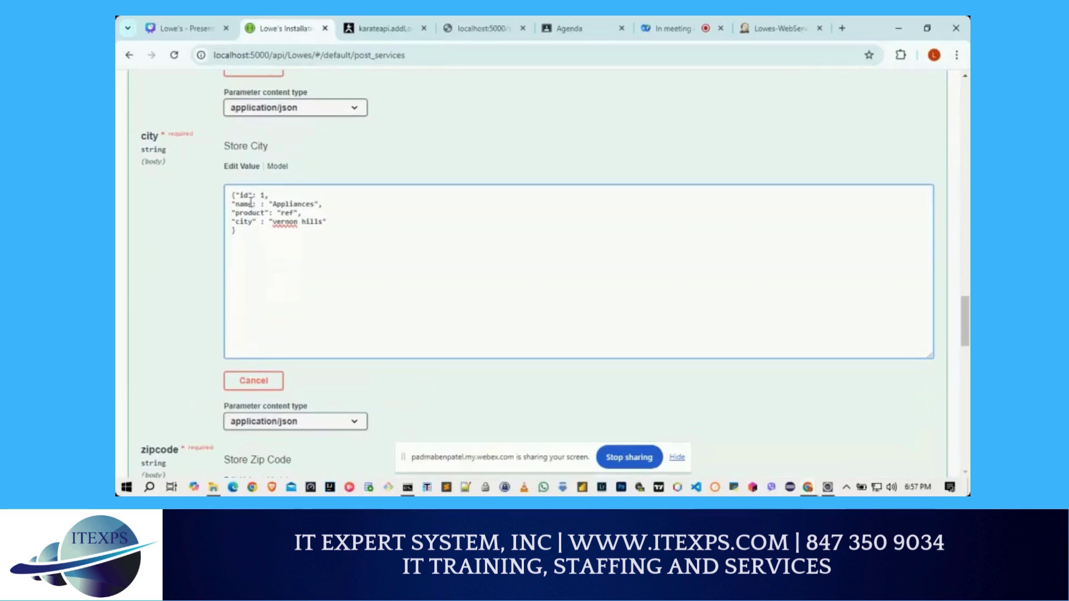
pyautogui.scroll(-3, 262, 237)
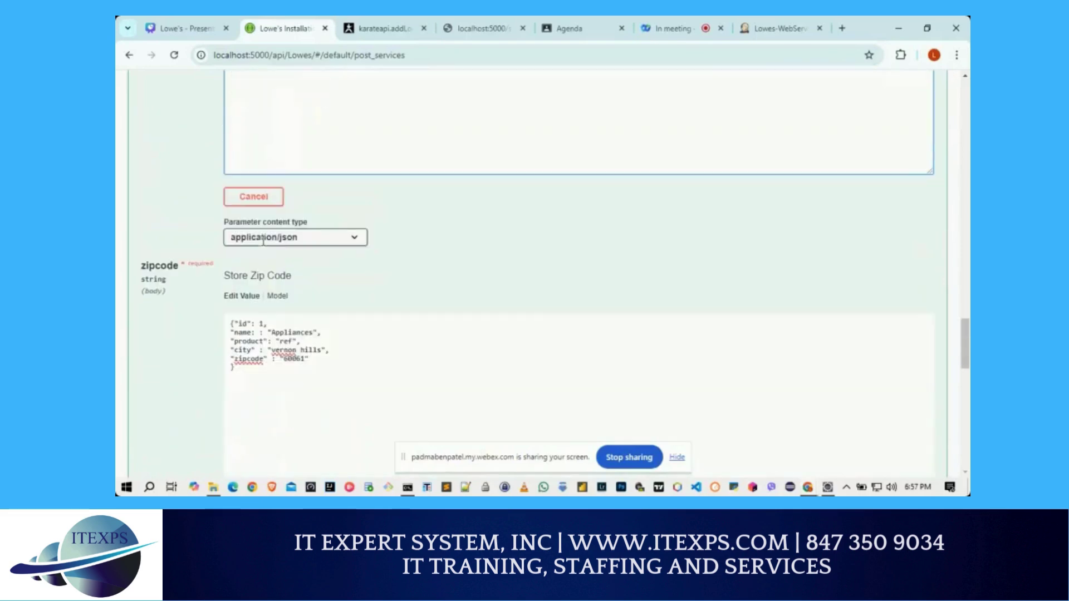
# Step: Correct the name entry in the Store Zip Code body to "name" : "Appliances", closing the key's quotes and leaving a single colon
pyautogui.click(252, 333)
pyautogui.write('":')
pyautogui.scroll(-1, 267, 359)
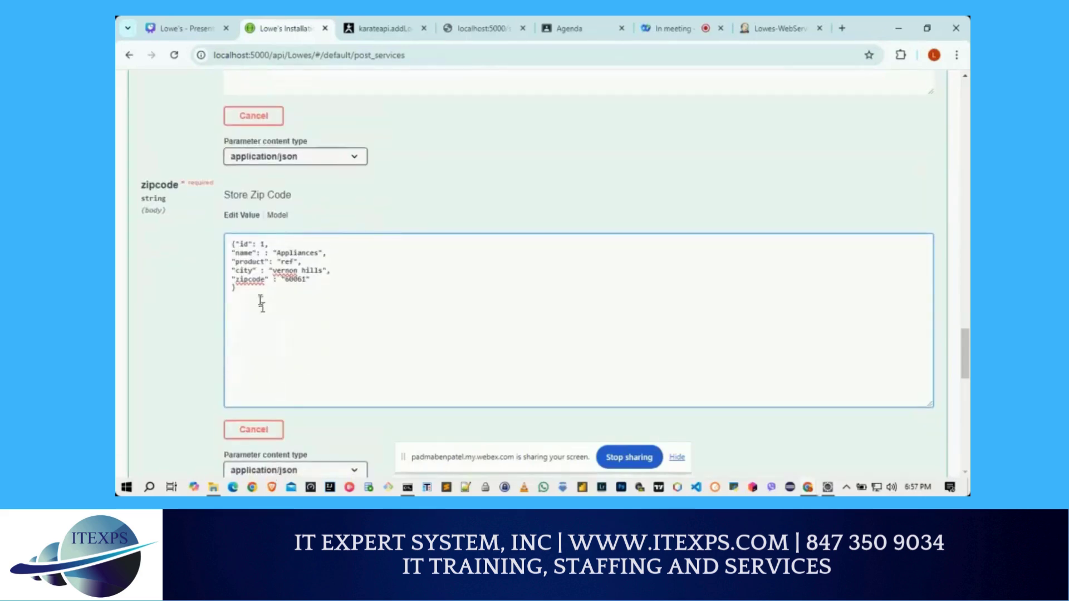
pyautogui.click(260, 253)
pyautogui.press('BackSpace')
# Step: Remove the extra colon after the "name" key in the Store City body
pyautogui.scroll(3, 262, 259)
pyautogui.scroll(1, 262, 262)
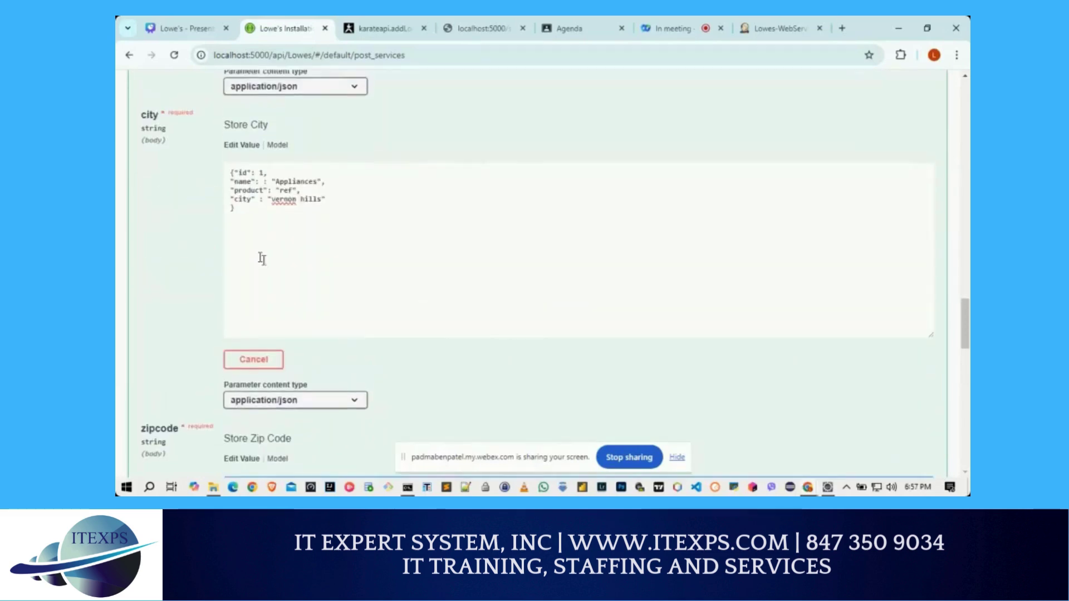
pyautogui.click(258, 184)
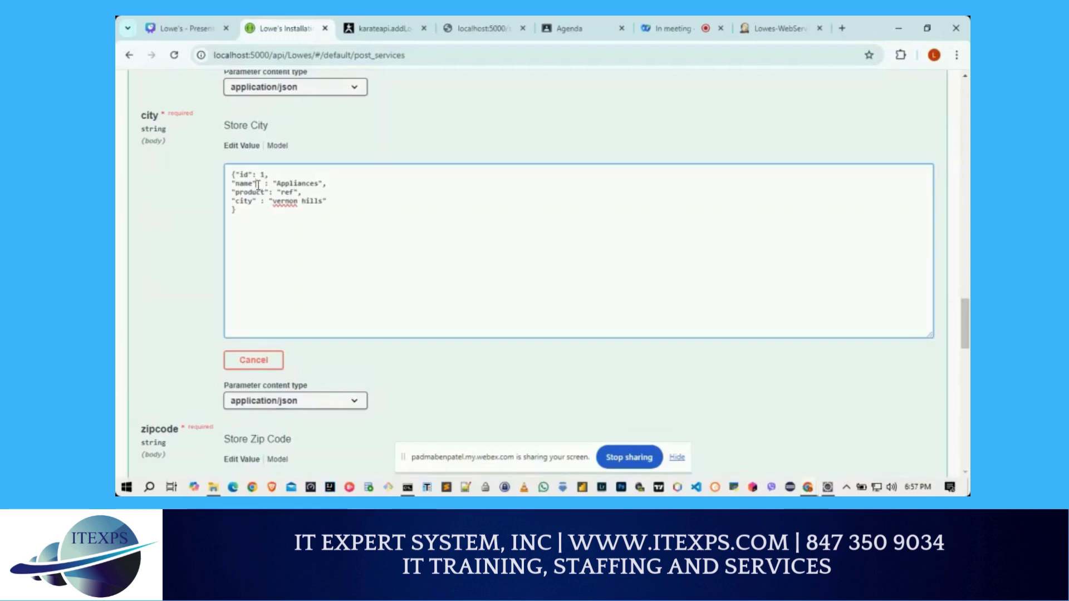
pyautogui.press('Delete')
# Step: Replace the surplus colon after name with a closing quotation mark in the Product body, giving "name" : "Appliances"
pyautogui.scroll(5, 262, 185)
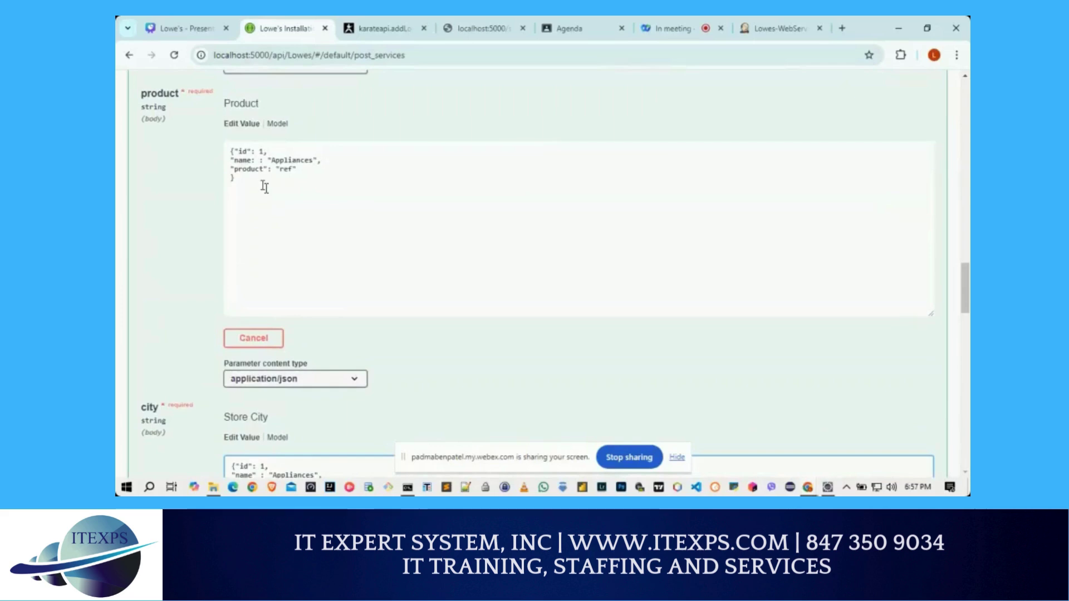
pyautogui.click(258, 157)
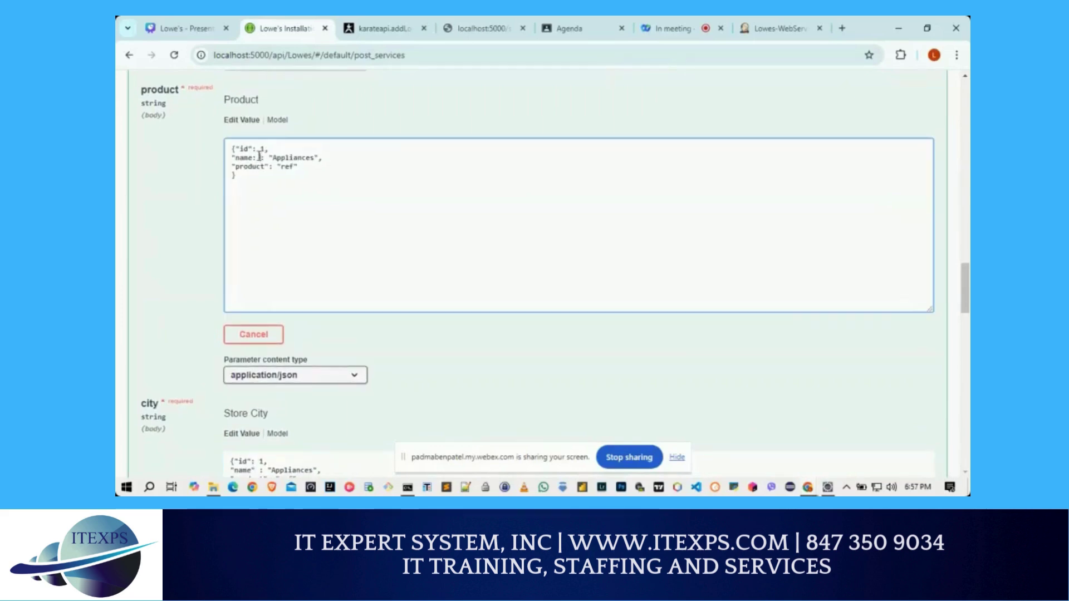
pyautogui.press('Delete')
pyautogui.press('Delete')
pyautogui.write('"')
# Step: Execute the POST /services request with the corrected JSON and check the curl command and server response
pyautogui.scroll(-8, 259, 155)
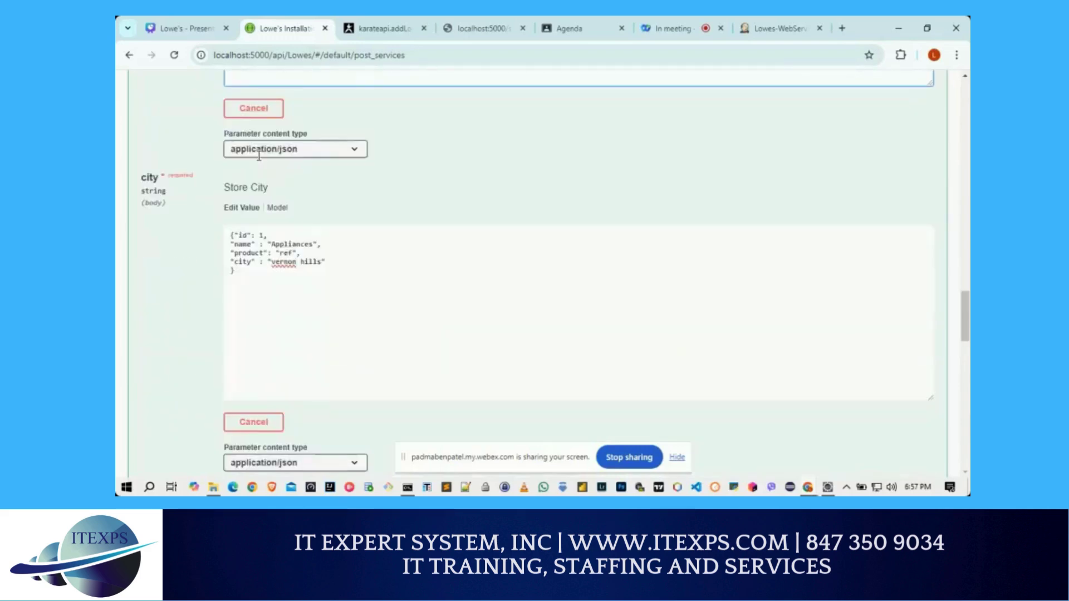
pyautogui.scroll(-2, 259, 160)
pyautogui.scroll(-5, 259, 159)
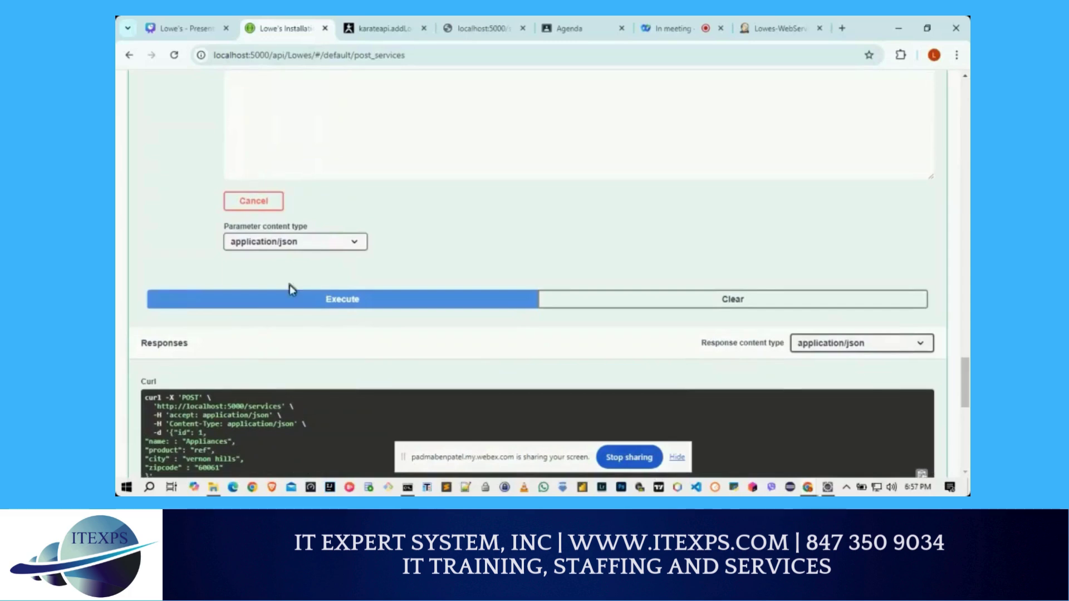
pyautogui.click(296, 309)
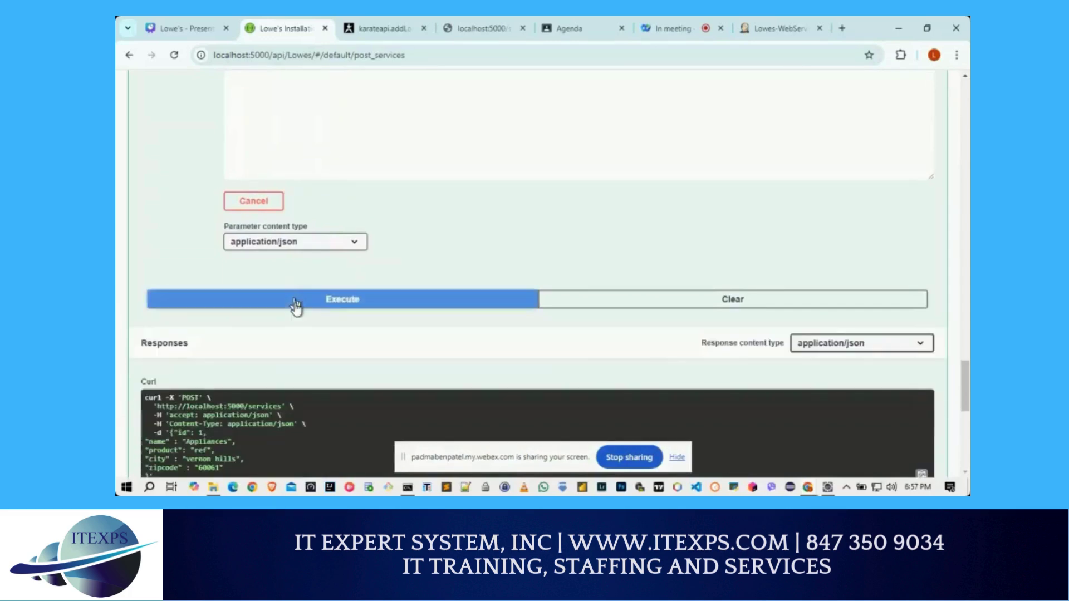
pyautogui.scroll(-5, 299, 344)
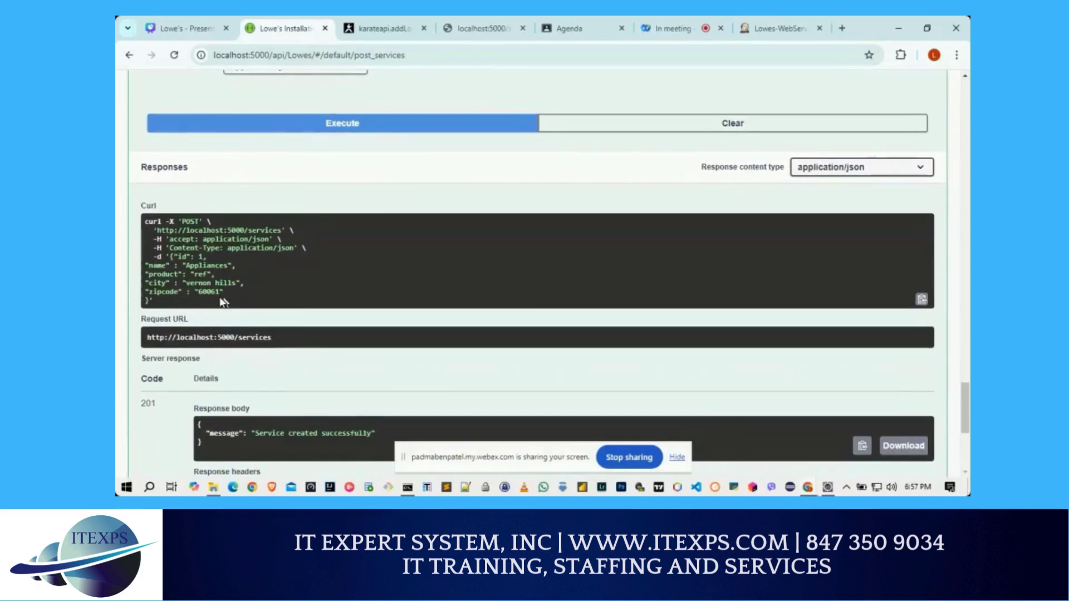
# Step: Execute the GET /services request and check the returned service data in the response body
pyautogui.scroll(15, 274, 313)
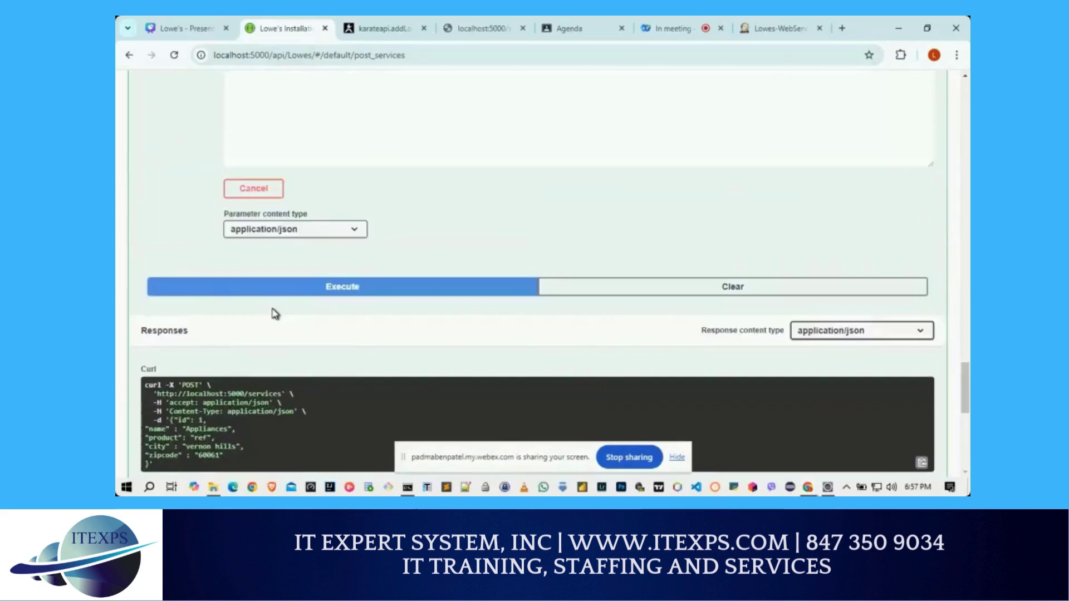
pyautogui.scroll(20, 274, 313)
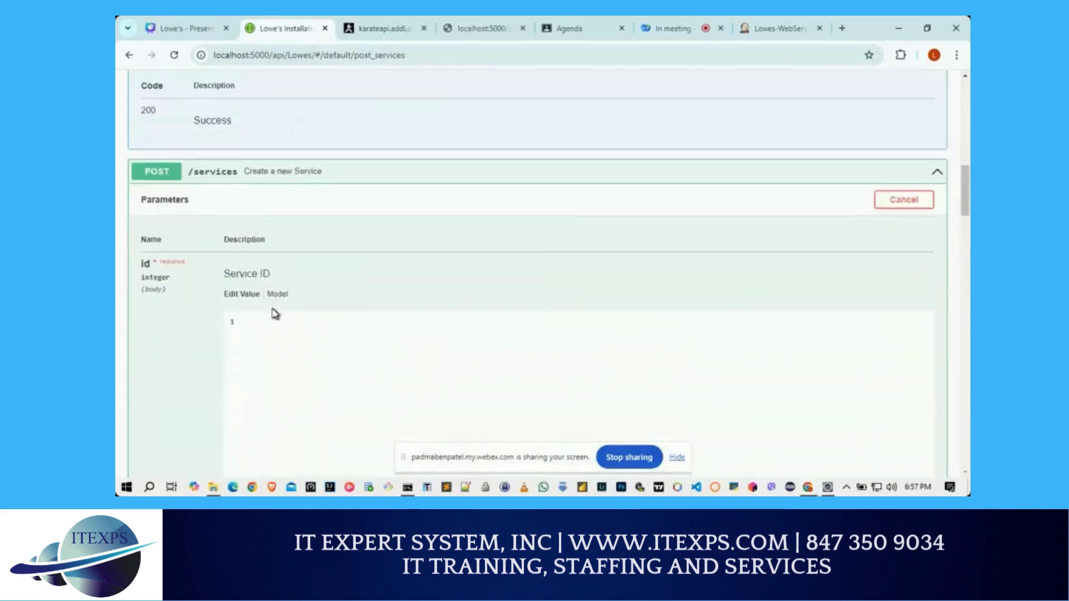
pyautogui.scroll(-1, 279, 409)
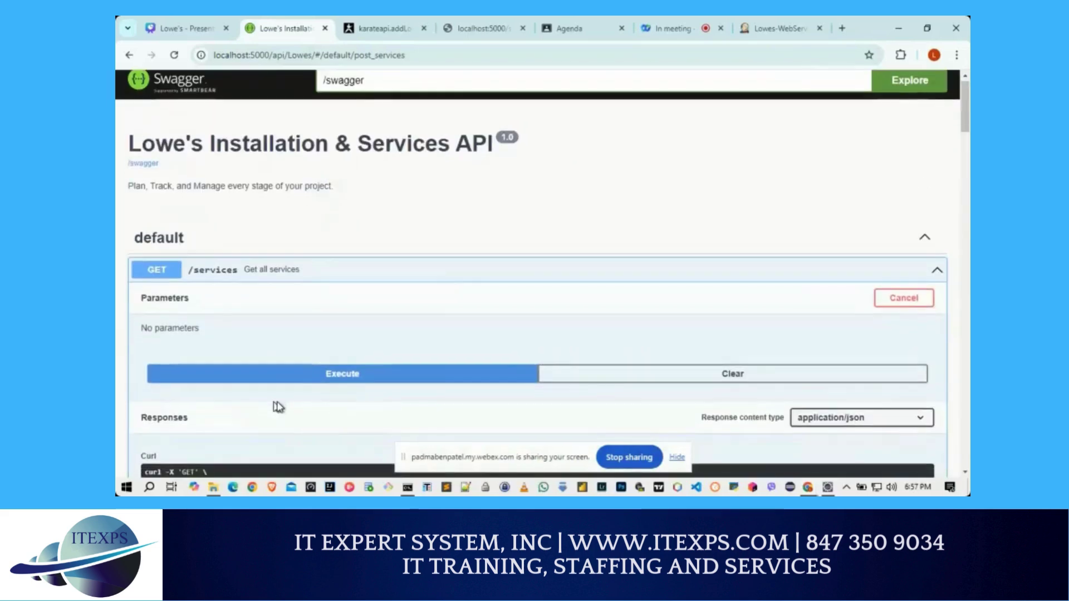
pyautogui.click(326, 374)
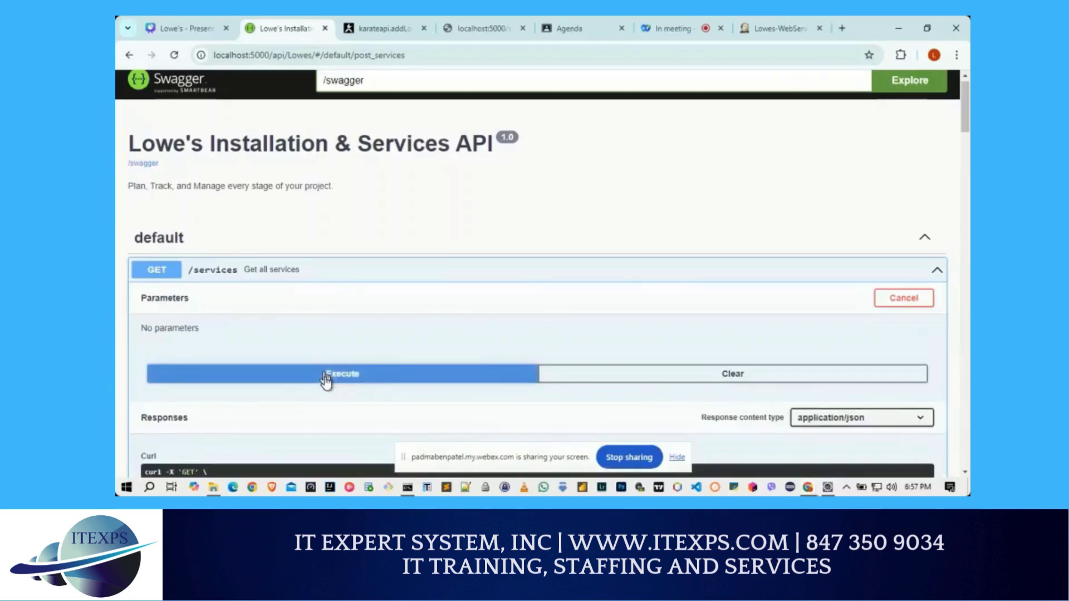
pyautogui.scroll(-5, 341, 339)
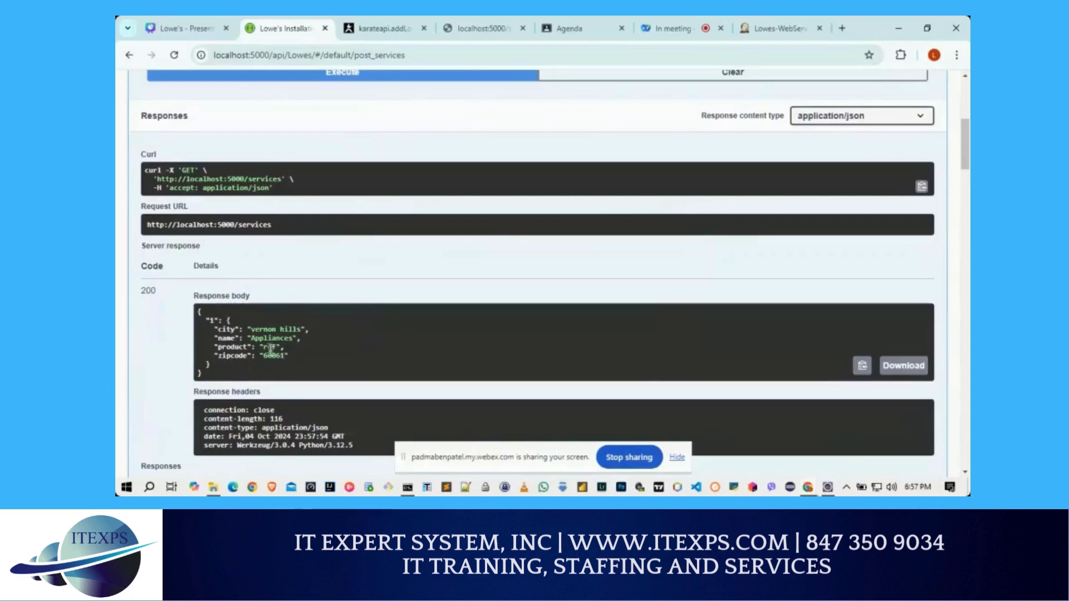
# Step: Open the DELETE /services/{id} request for trying out and set its Service ID to 1
pyautogui.scroll(-10, 289, 353)
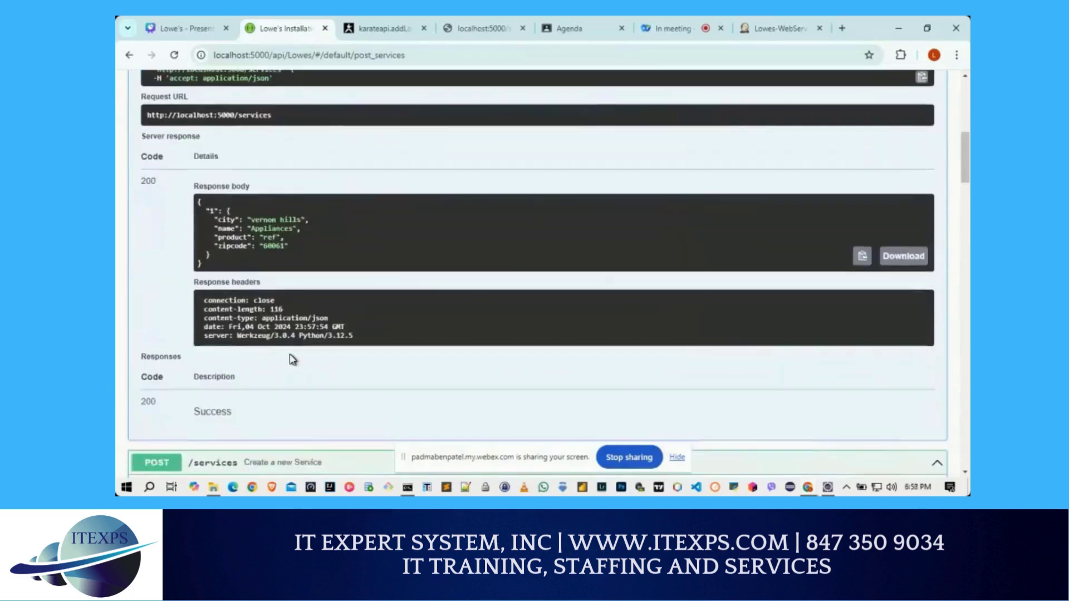
pyautogui.scroll(-15, 290, 357)
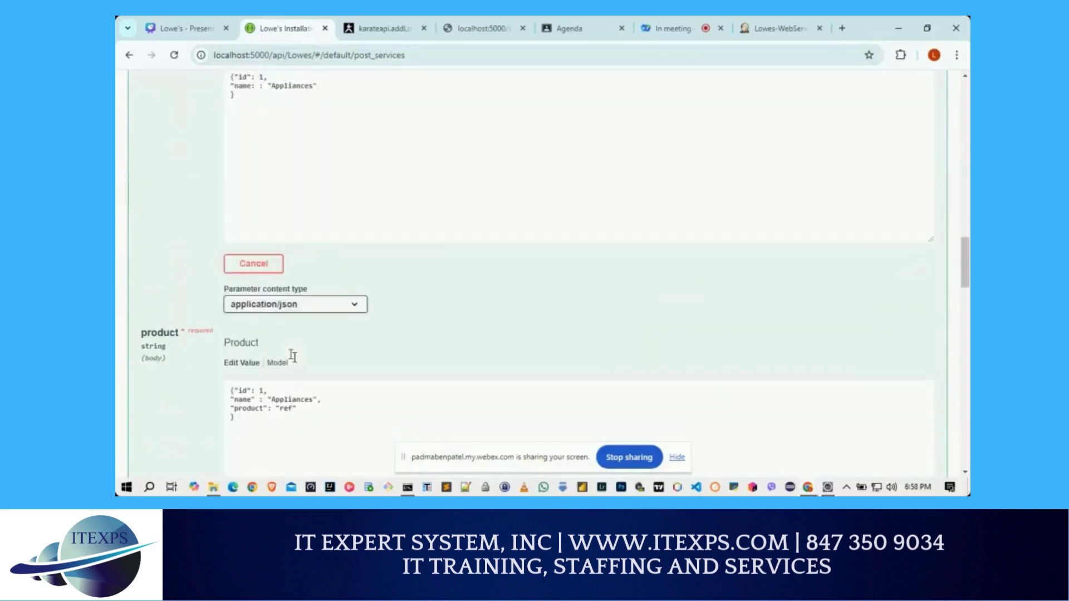
pyautogui.scroll(-15, 291, 355)
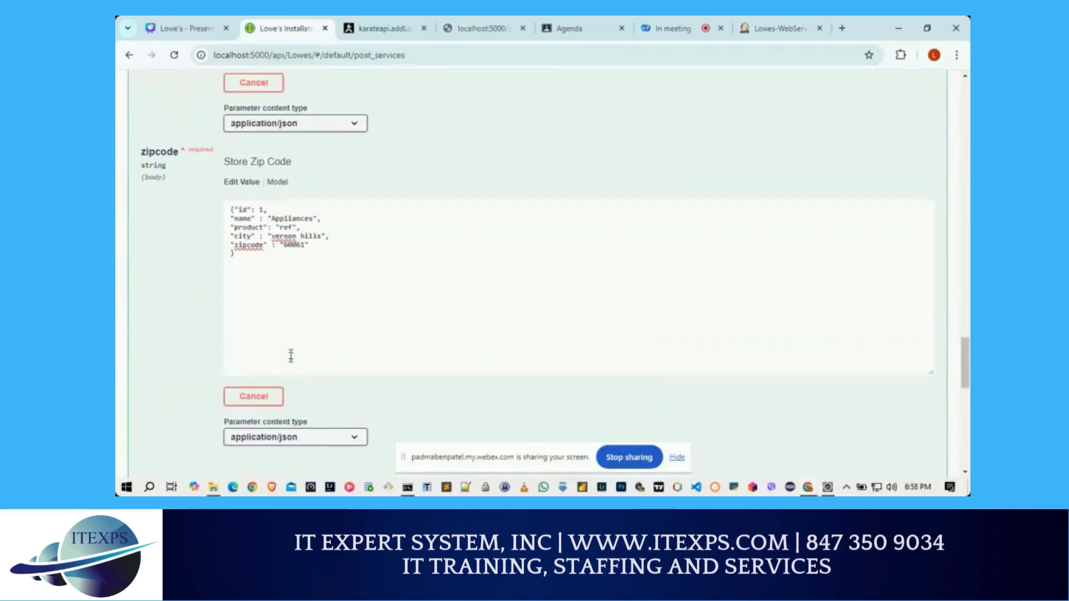
pyautogui.scroll(-4, 290, 353)
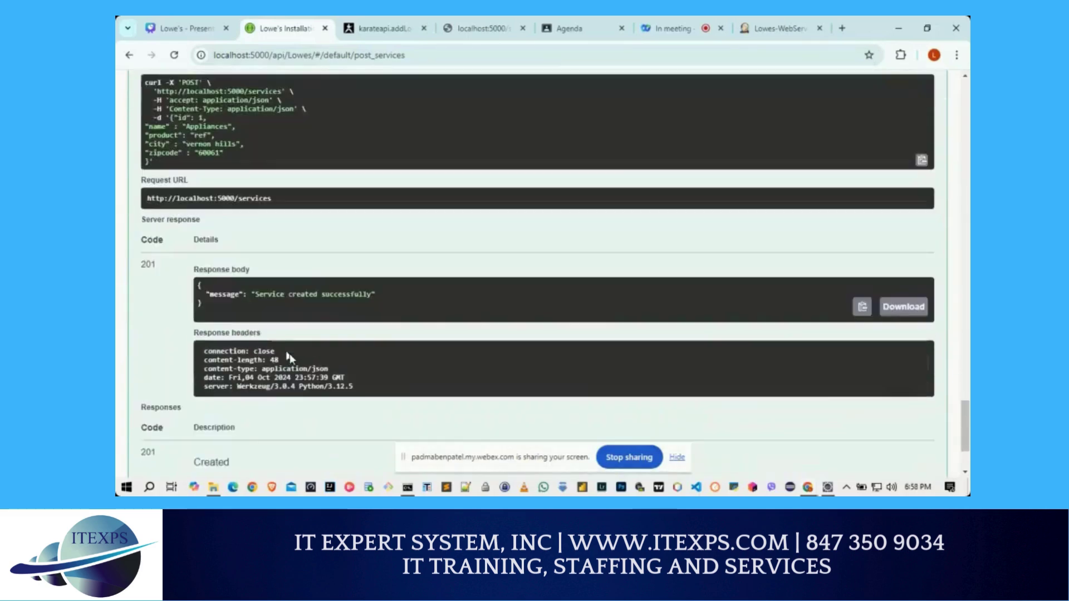
pyautogui.click(175, 392)
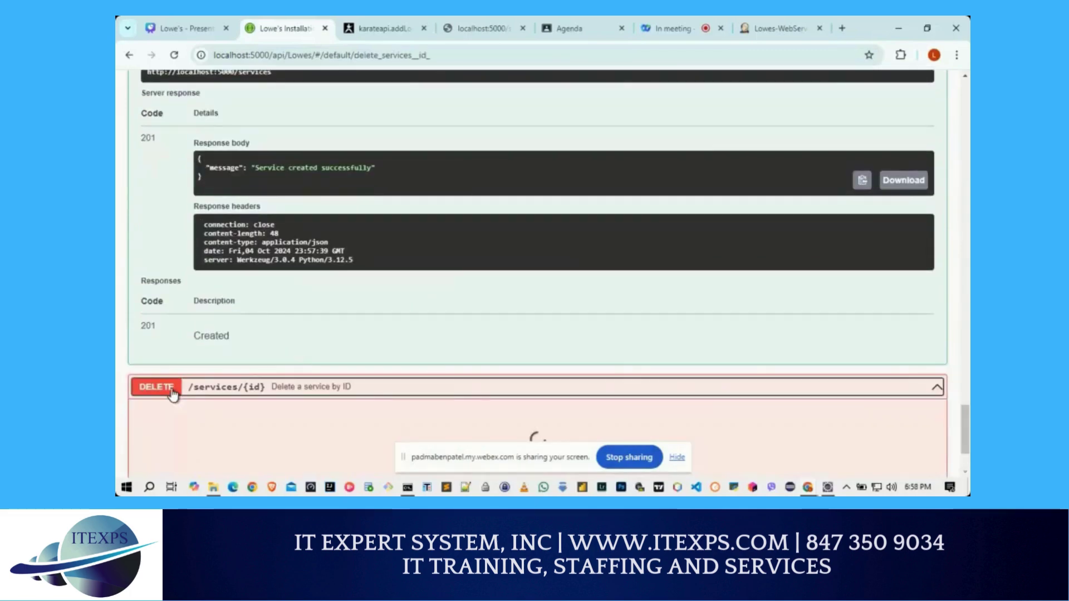
pyautogui.scroll(-3, 418, 340)
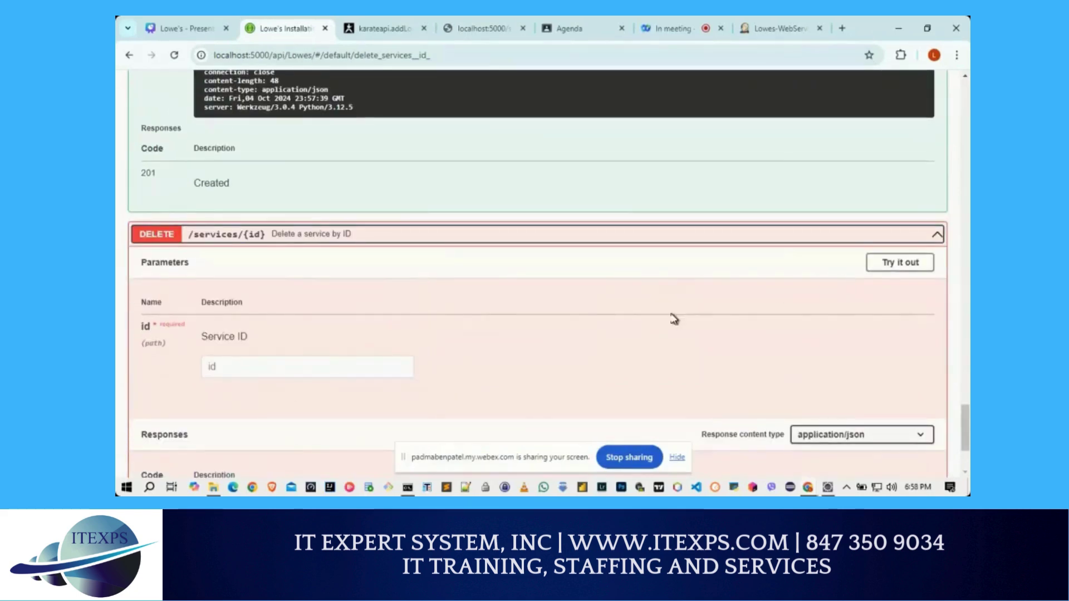
pyautogui.click(915, 266)
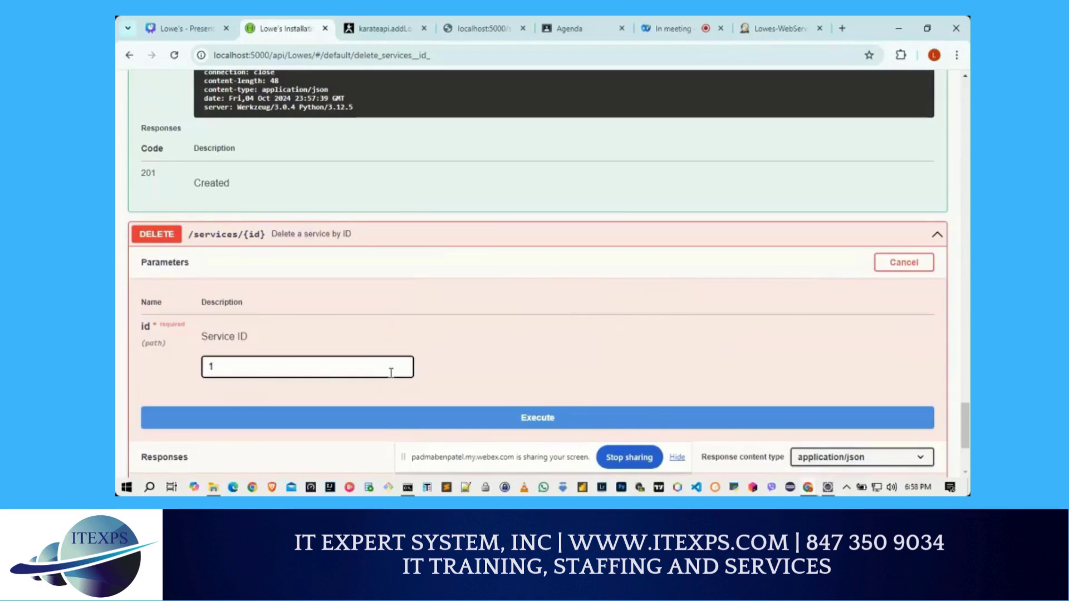
pyautogui.scroll(-3, 450, 356)
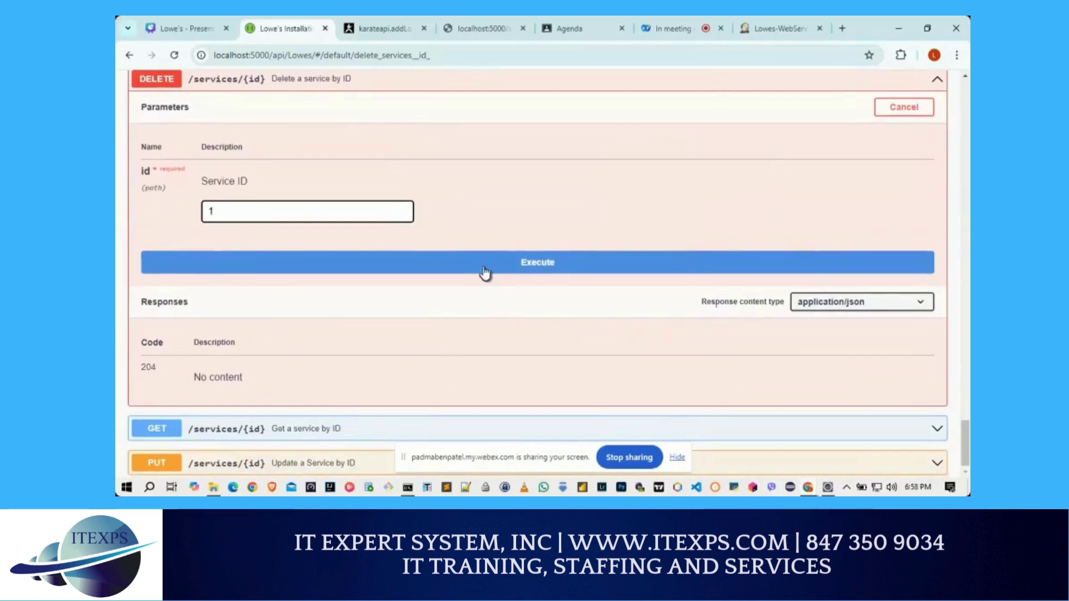